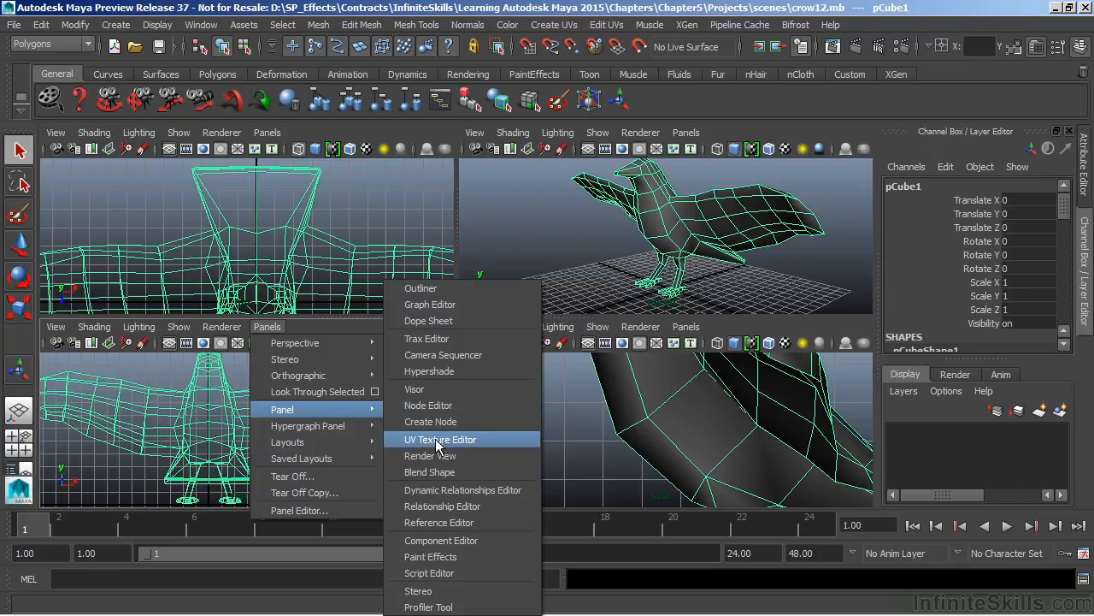
- Examine the layout of the crow's existing UV shells in the UV Texture Editor
key(space)
alt+right_drag(609, 271, 218, 320)
alt+middle_drag(517, 319, 353, 293)
alt+right_drag(350, 295, 348, 309)
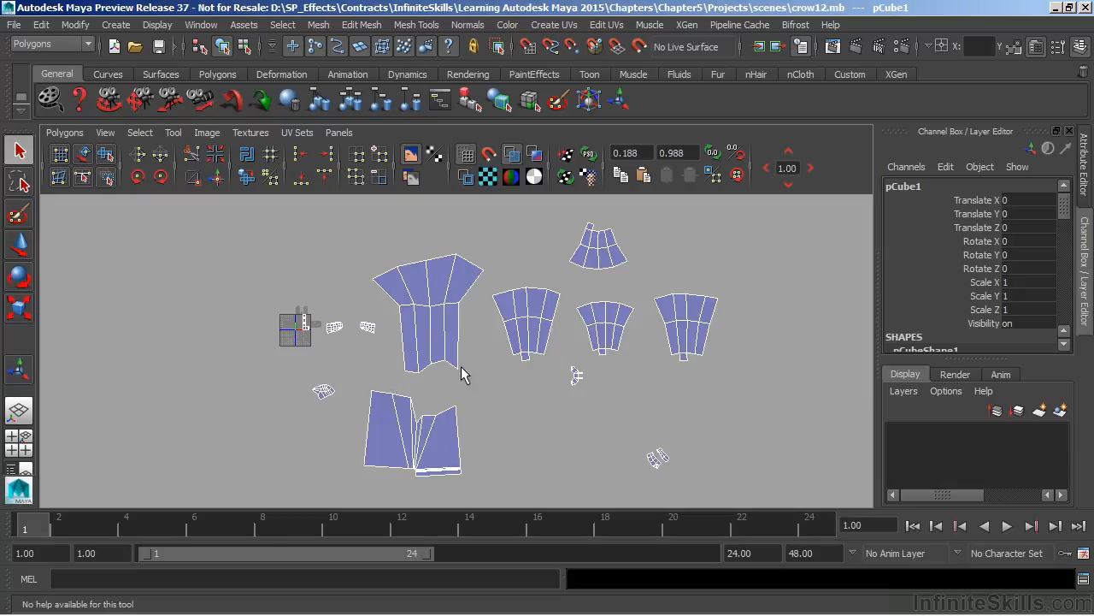
alt+middle_drag(546, 344, 539, 332)
key(space)
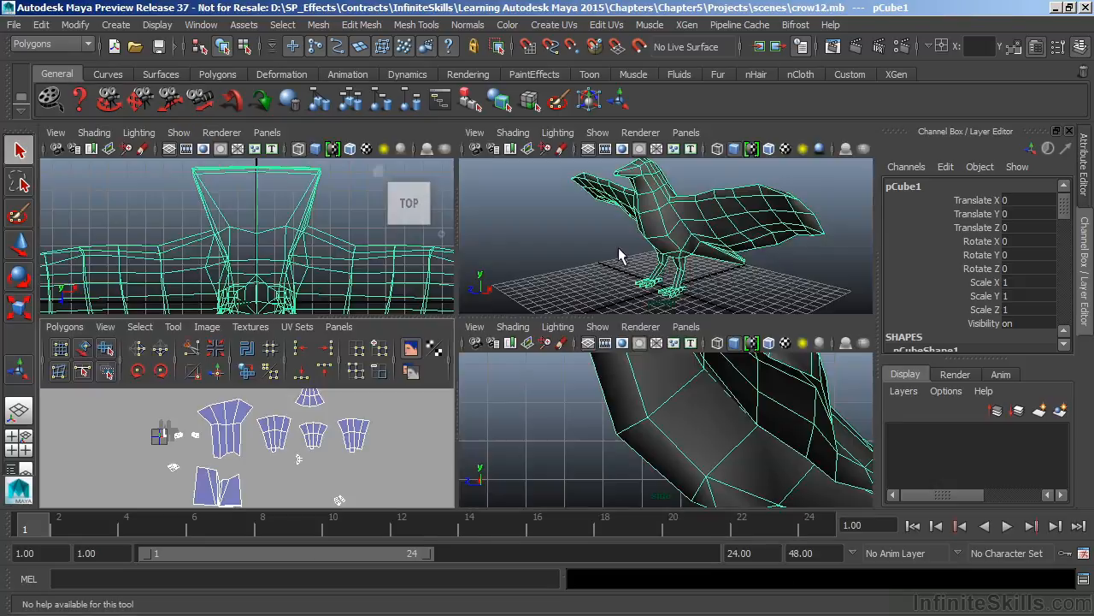
- Mirror Cut the crow along the YZ plane with the option settings reset to their defaults
key(space)
alt+drag(525, 285, 484, 259)
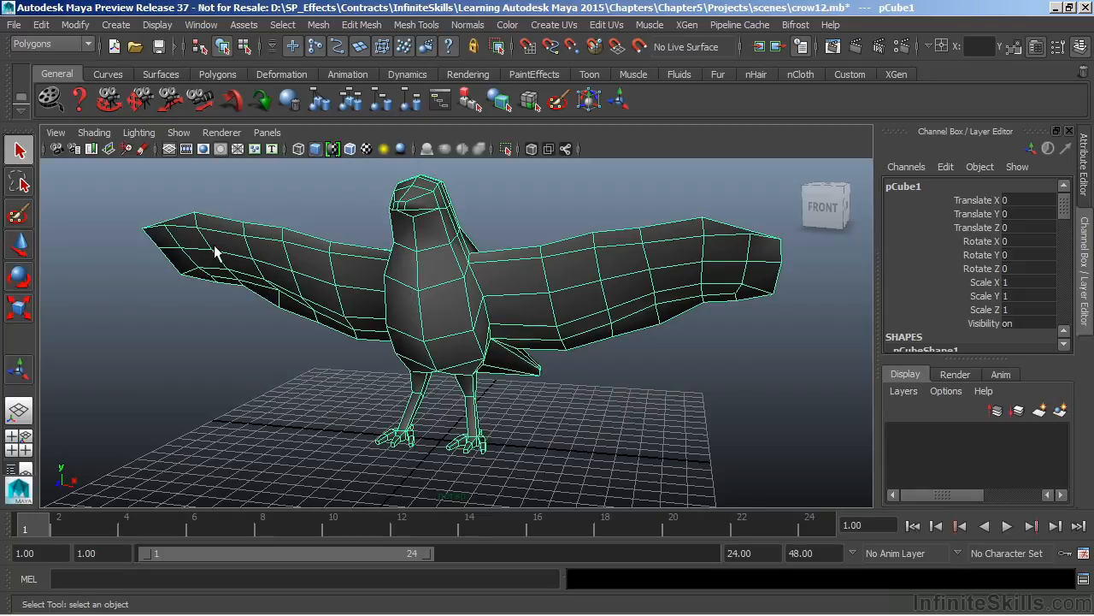
alt+drag(213, 244, 524, 318)
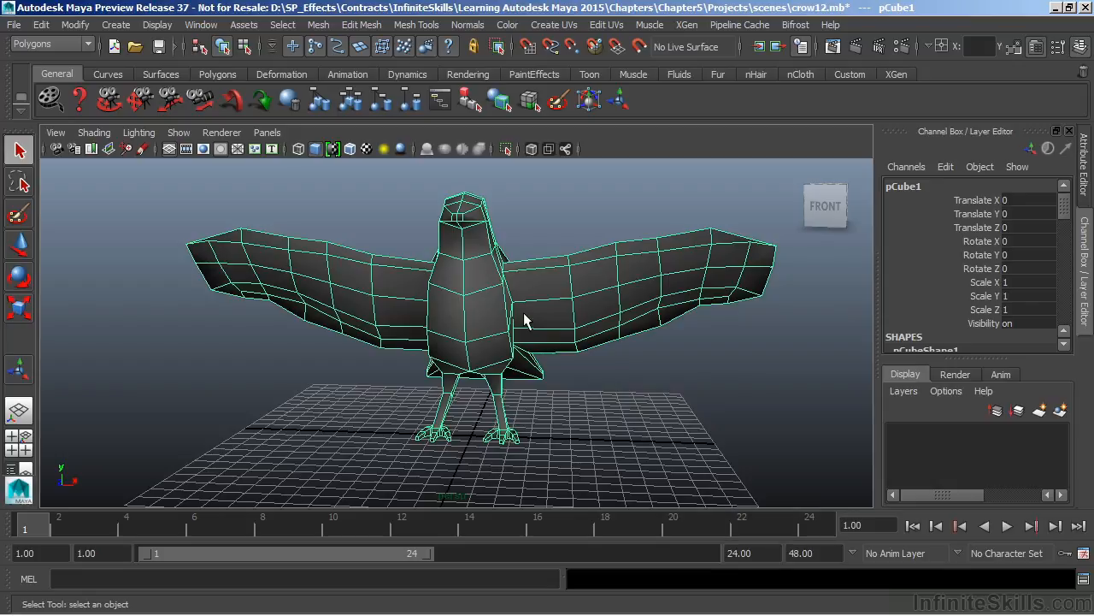
alt+drag(508, 334, 513, 359)
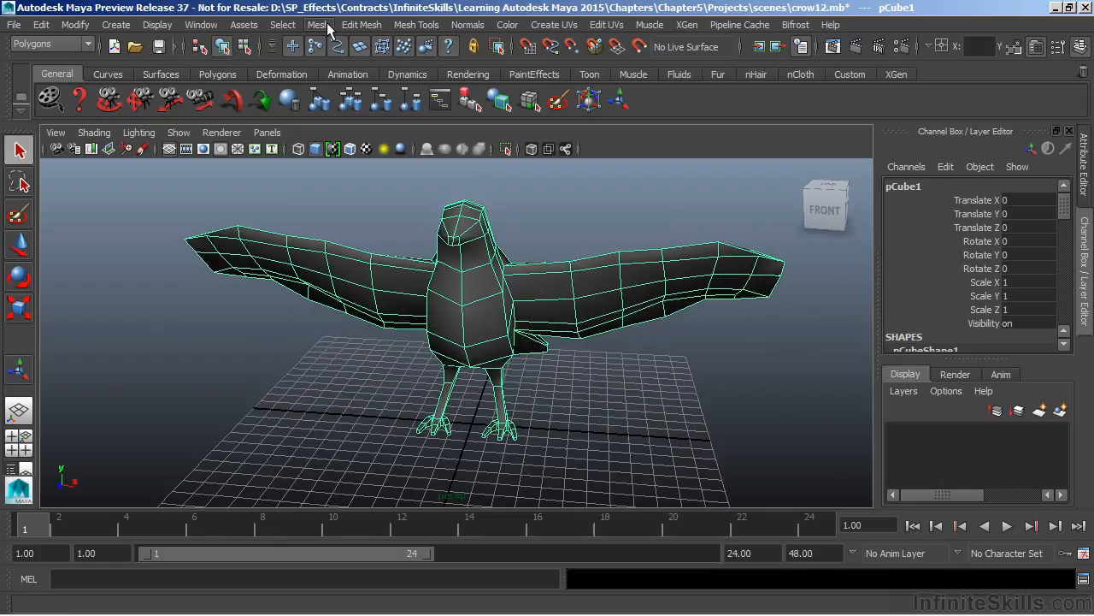
click(318, 25)
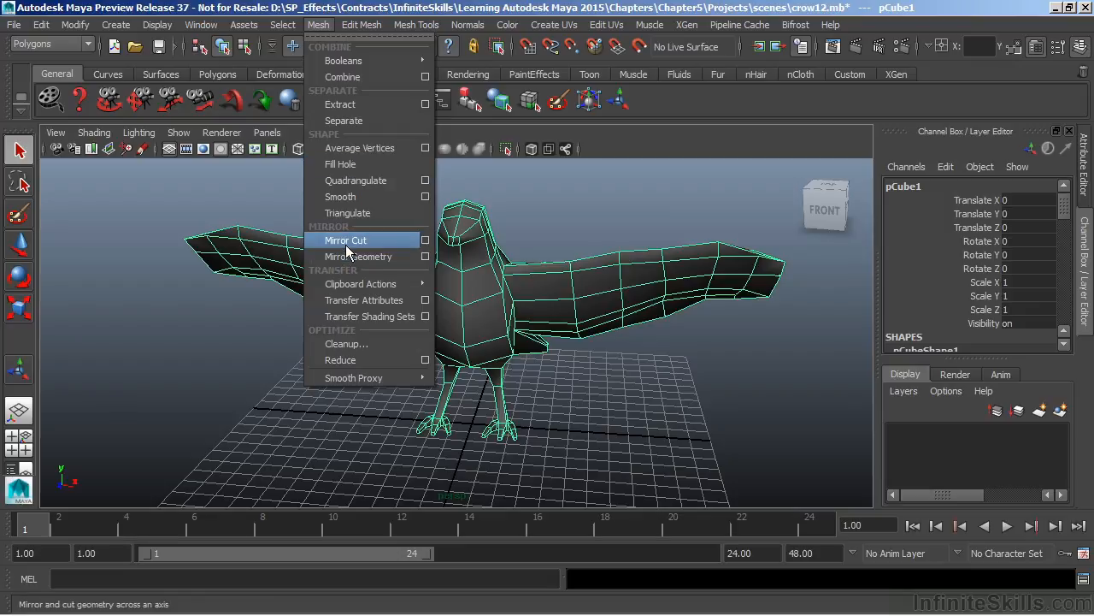
click(426, 242)
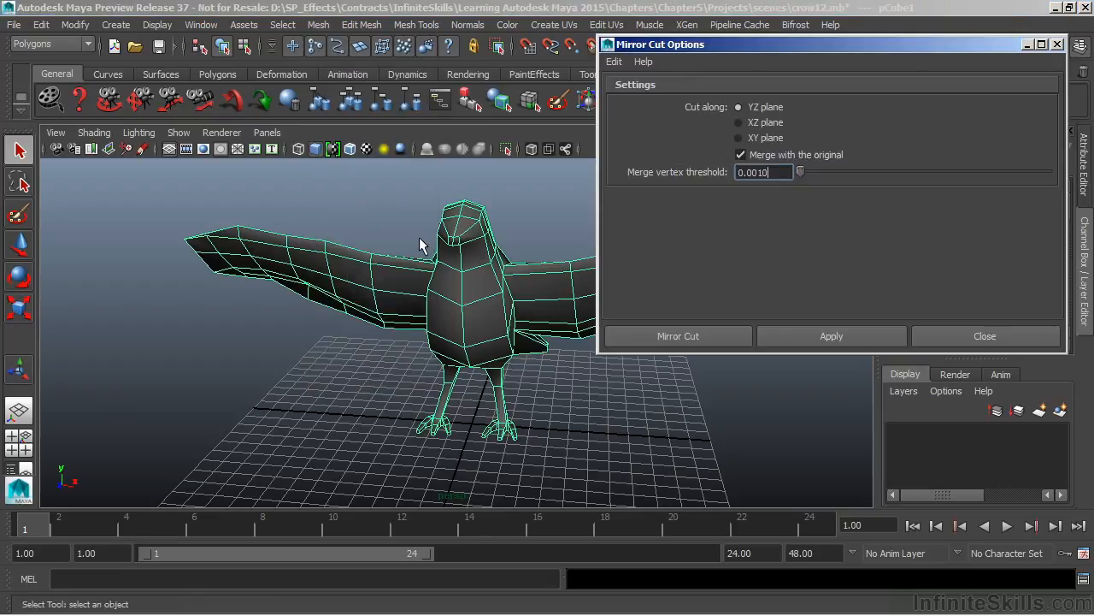
click(612, 64)
click(640, 94)
click(689, 336)
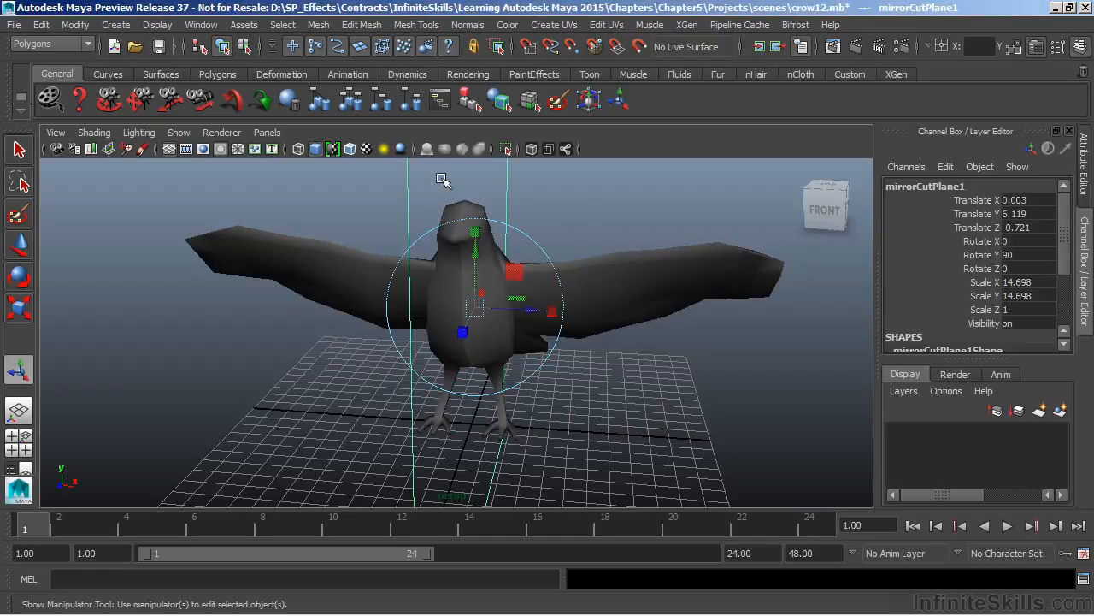
- Delete the mirrored crow's construction history and remove the leftover mirror cut plane
alt+drag(587, 384, 555, 377)
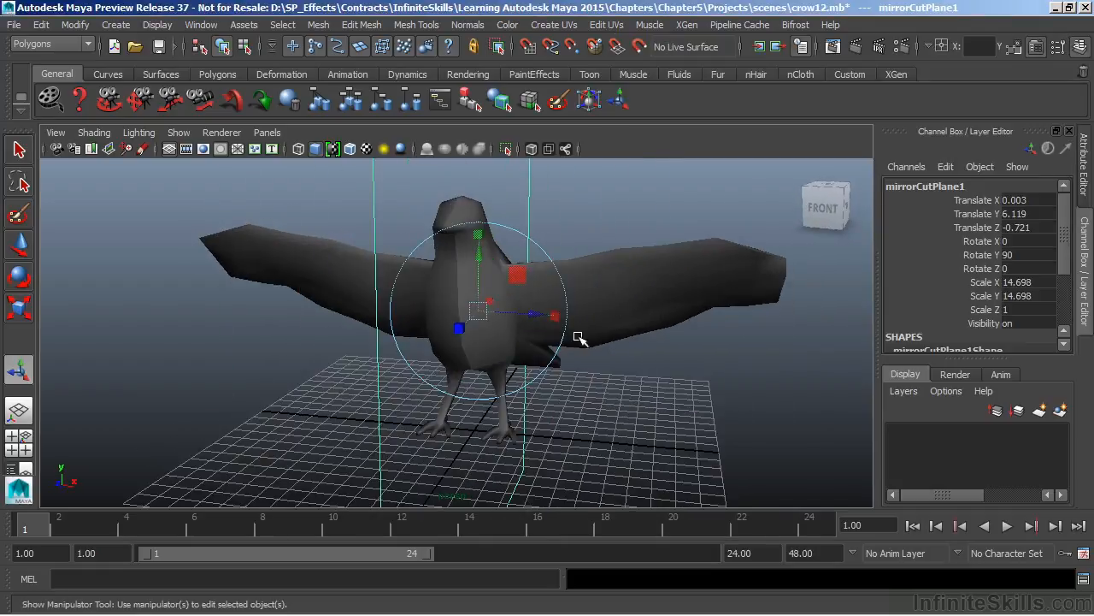
click(556, 377)
click(42, 24)
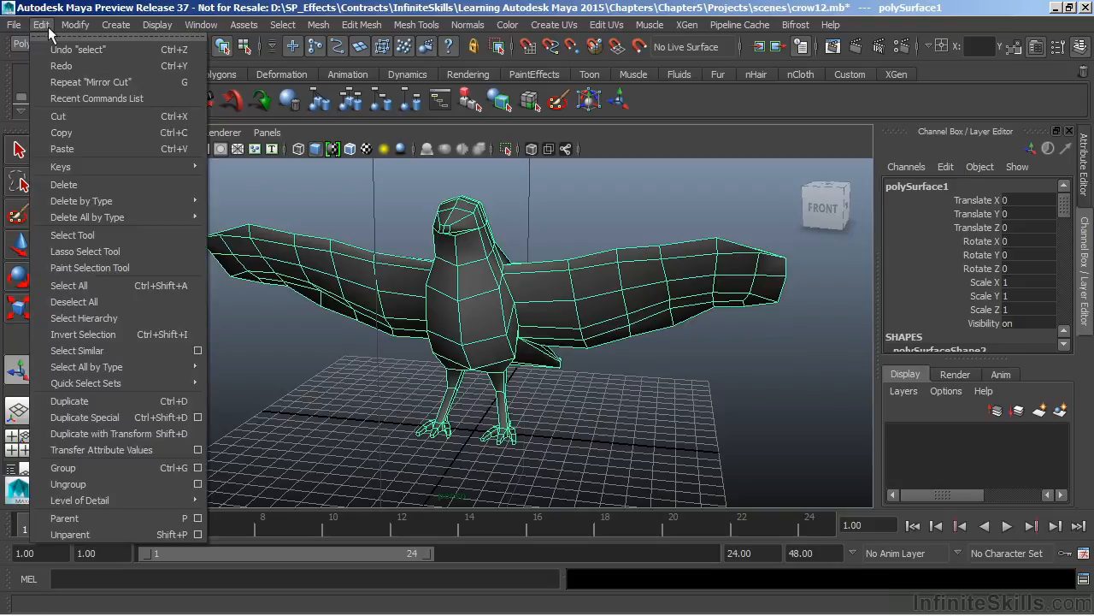
mouse_move(89, 202)
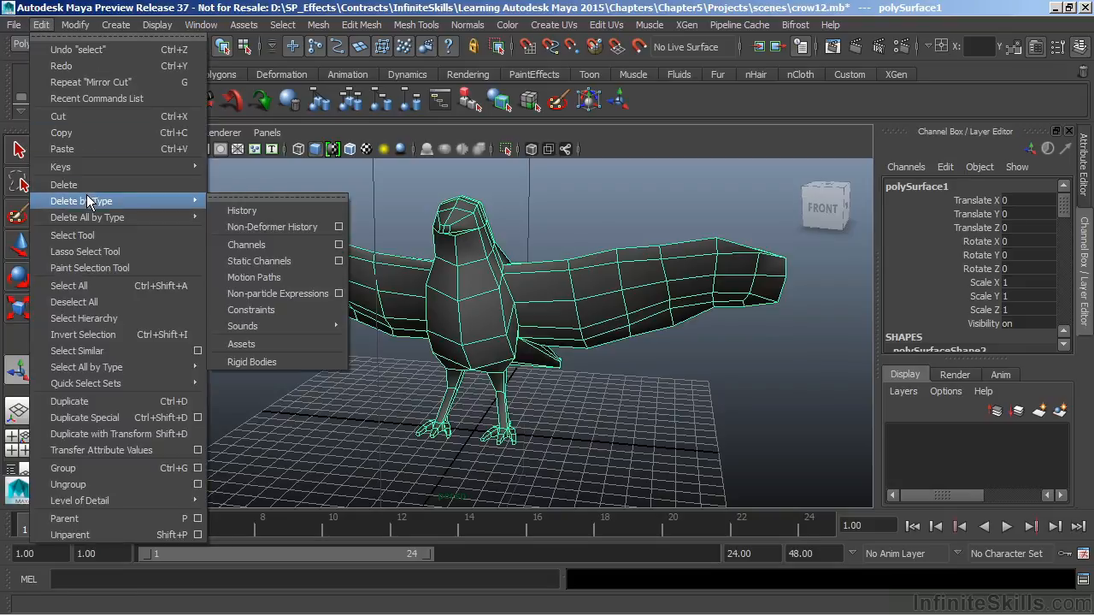
click(262, 212)
click(387, 405)
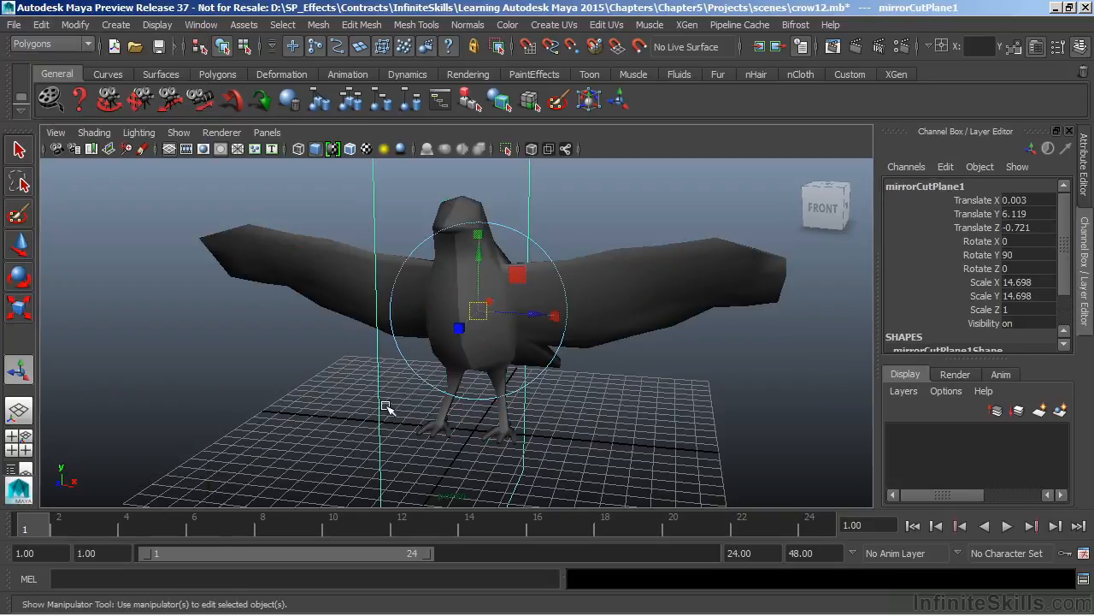
key(Delete)
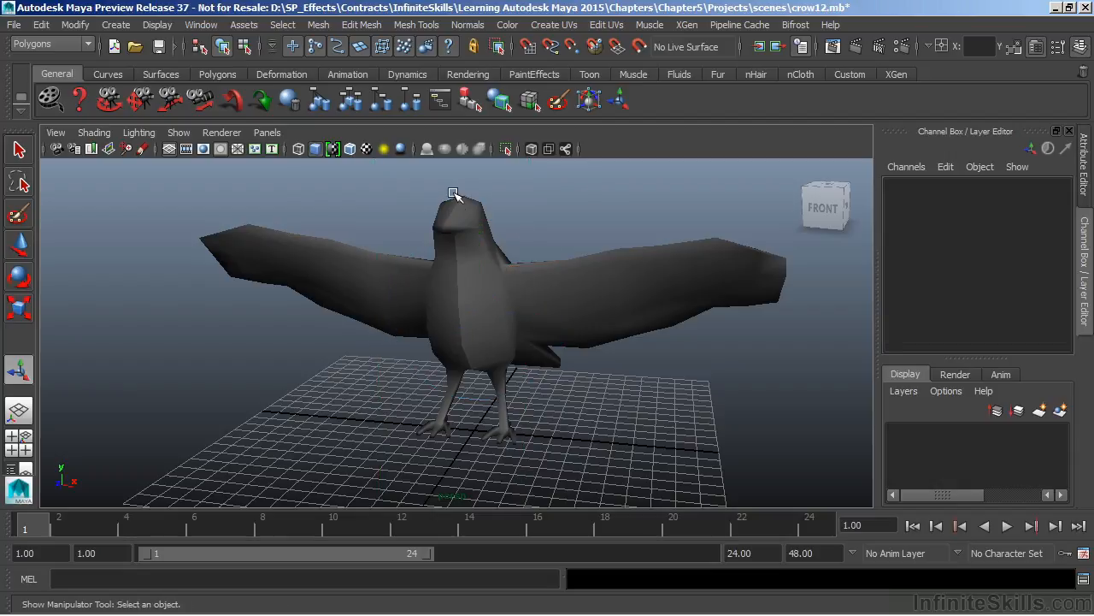
- Select the mirrored crow mesh and examine its overlapping UV shells in the UV Texture Editor
click(460, 316)
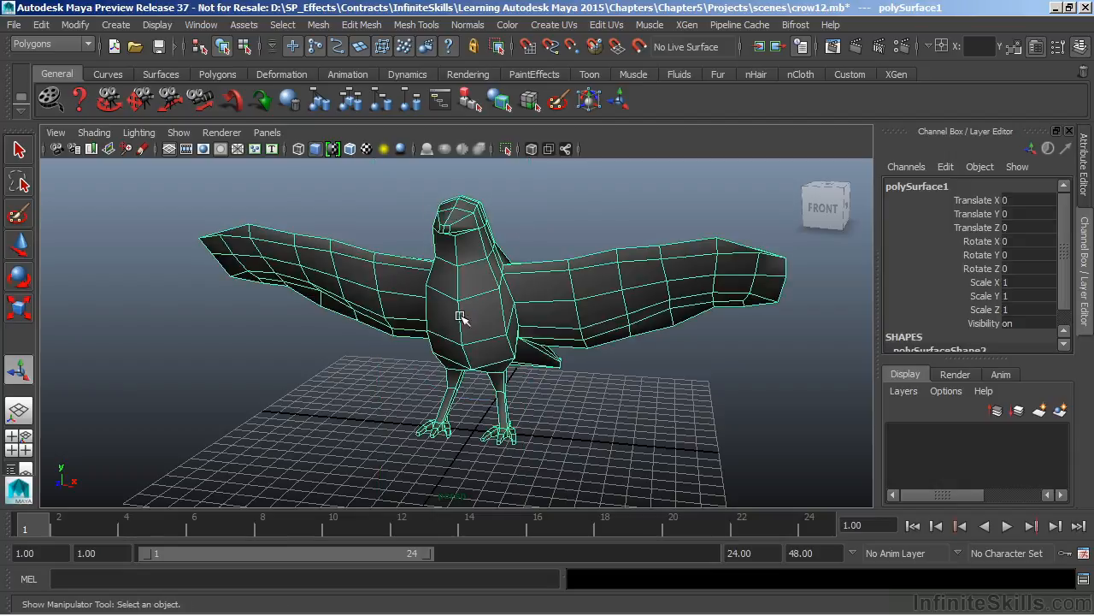
click(534, 393)
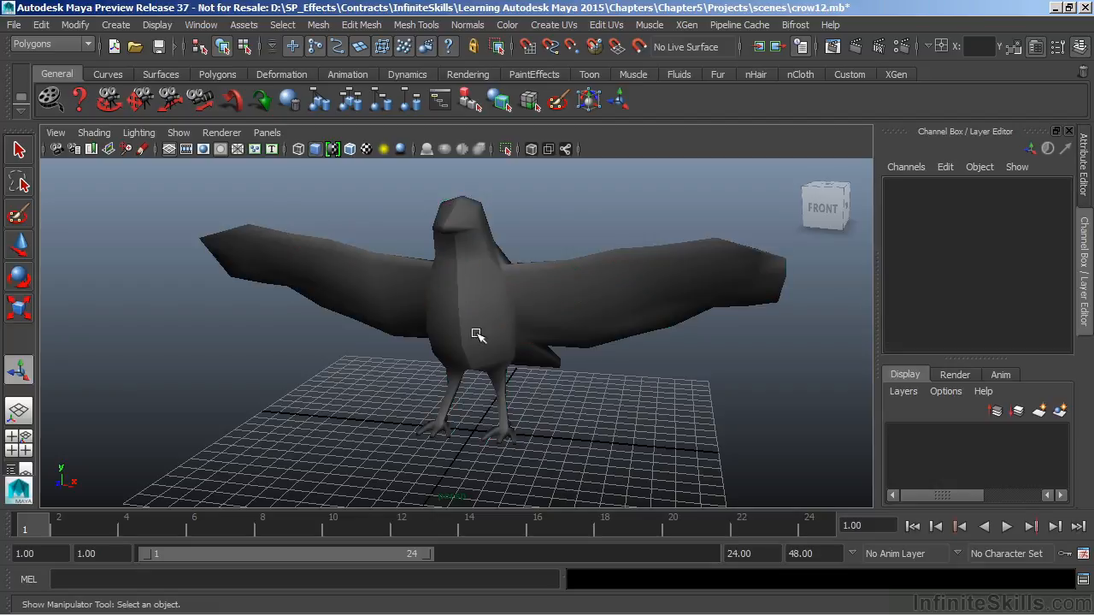
click(530, 306)
key(space)
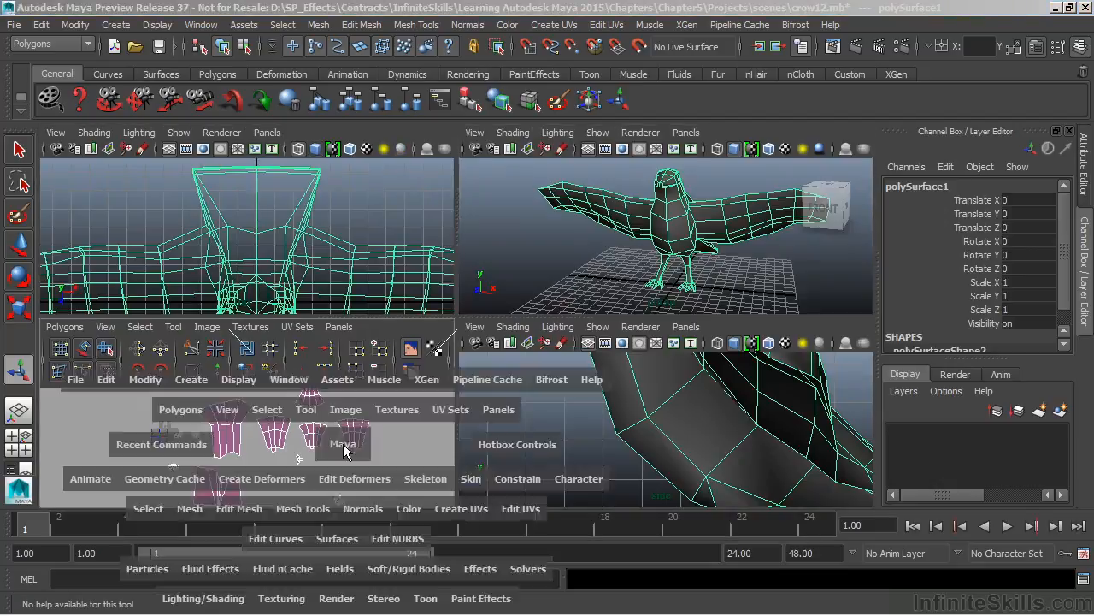
key(space)
scroll(554, 344, down, 3)
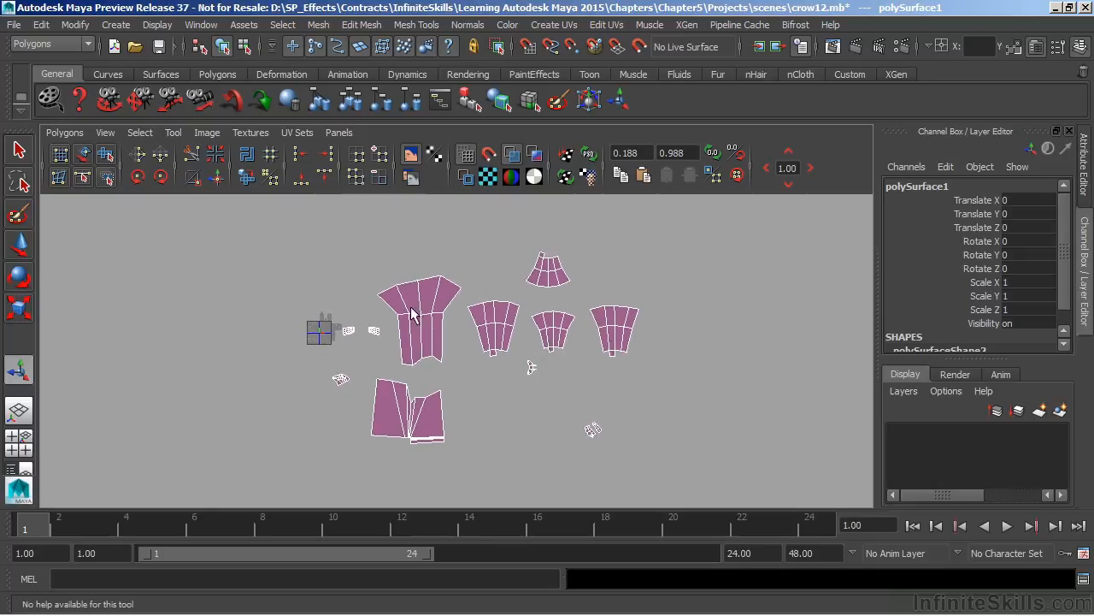
scroll(387, 306, down, 1)
scroll(488, 315, up, 1)
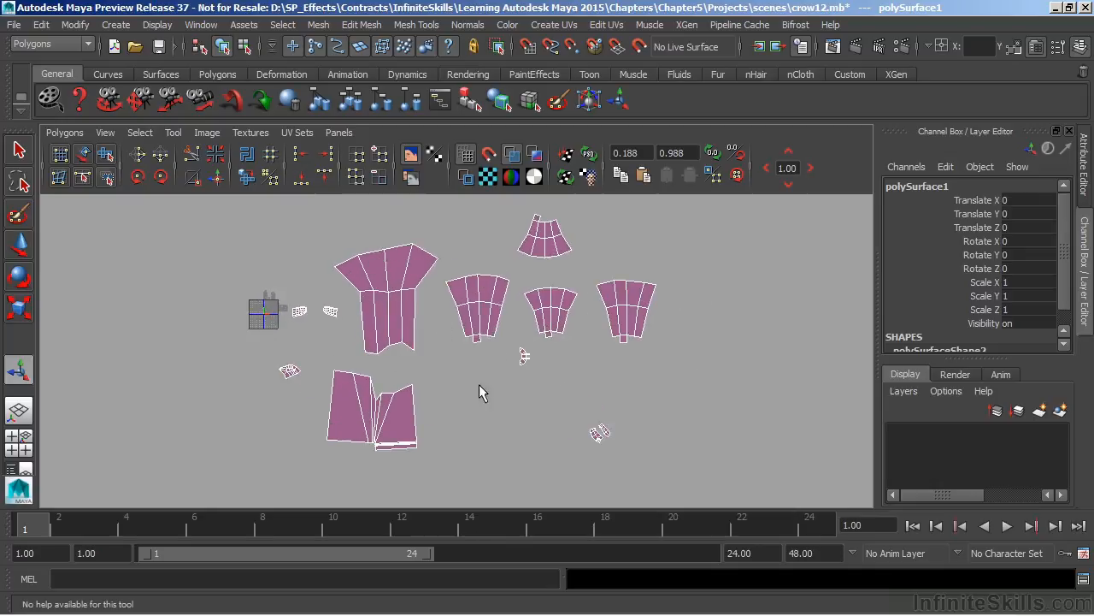
alt+middle_drag(494, 329, 516, 340)
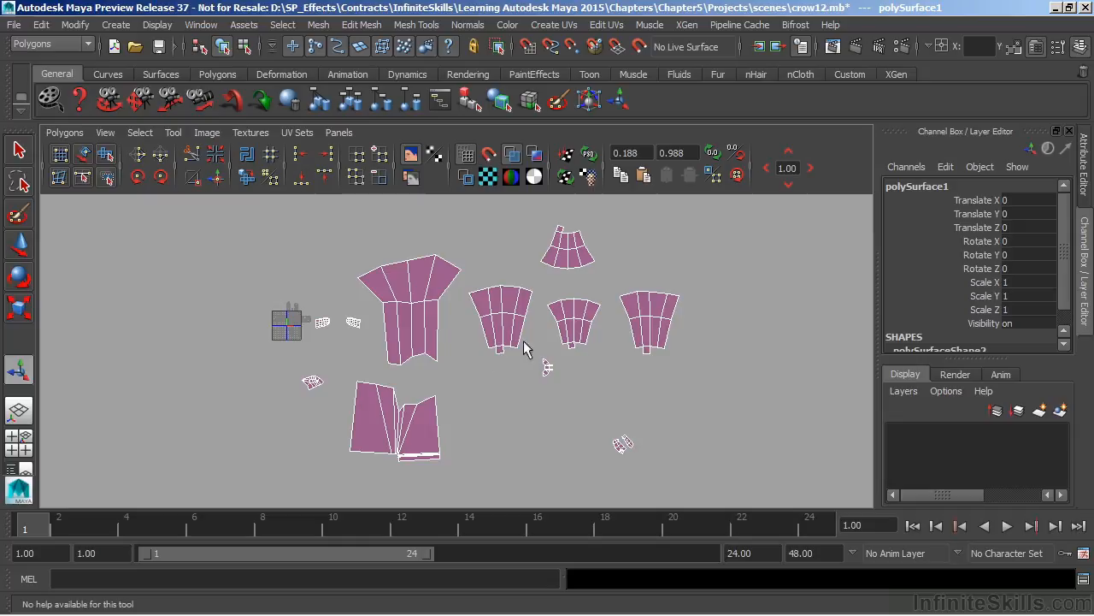
- Select all faces on one half of the crow, from the centre line out to the wing tip
key(space)
key(space)
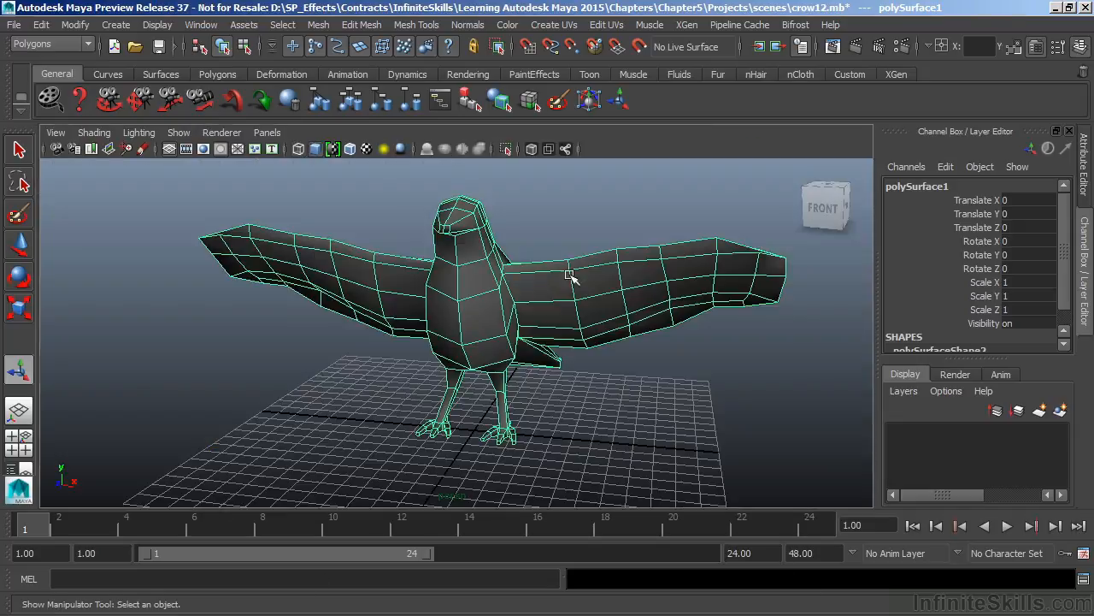
alt+drag(459, 268, 479, 283)
alt+middle_drag(479, 283, 522, 285)
right_drag(510, 261, 565, 248)
alt+right_drag(598, 377, 578, 383)
alt+drag(578, 383, 552, 359)
drag(242, 183, 494, 505)
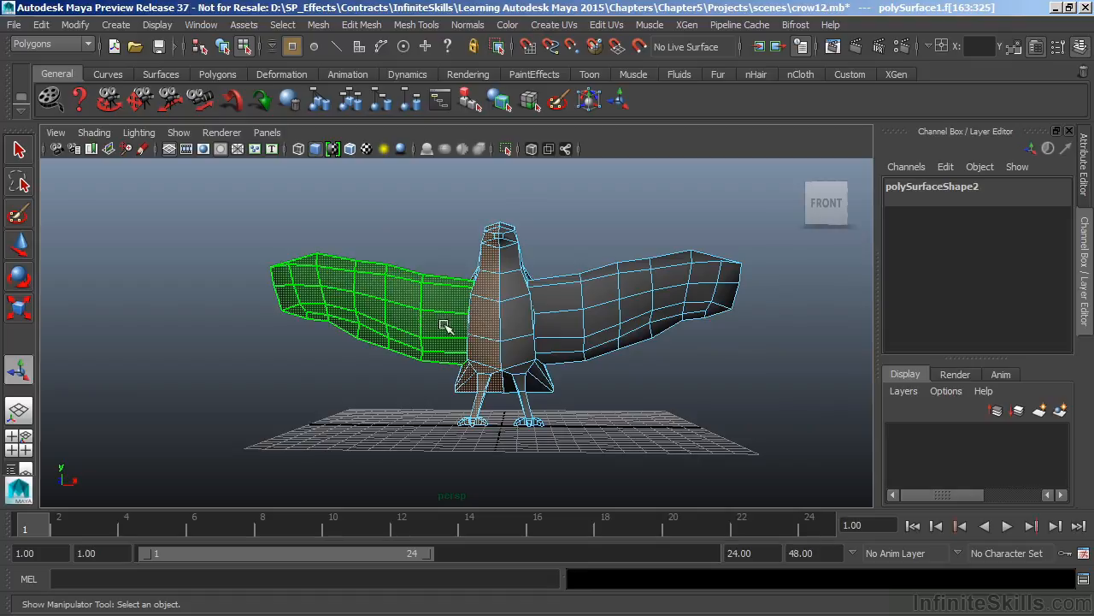
alt+drag(483, 382, 496, 325)
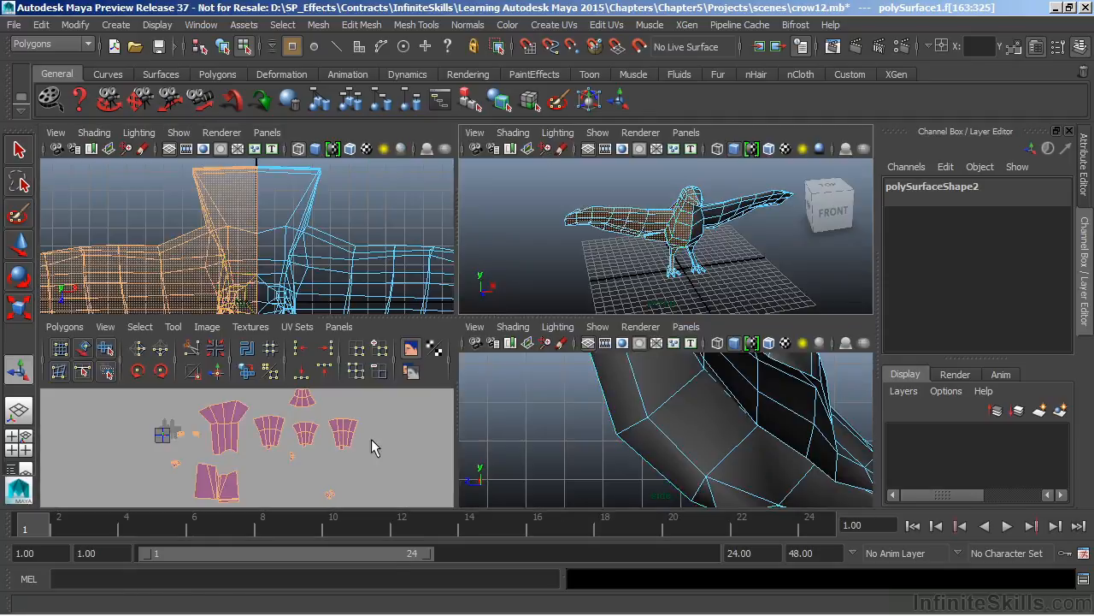
- Convert the selected half's faces to UVs and flip them in the U direction
key(space)
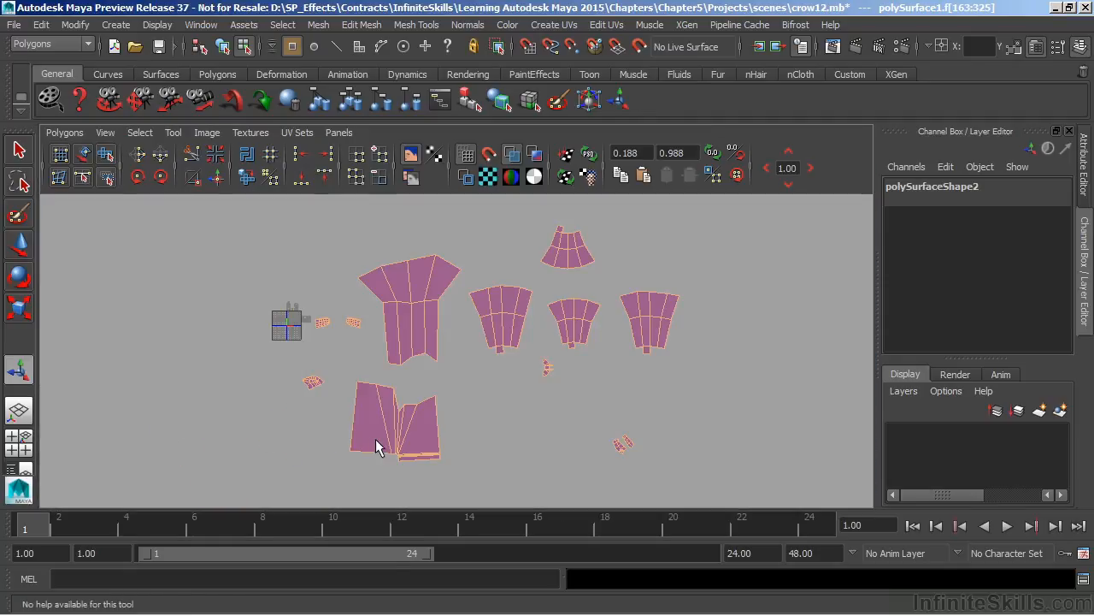
click(140, 133)
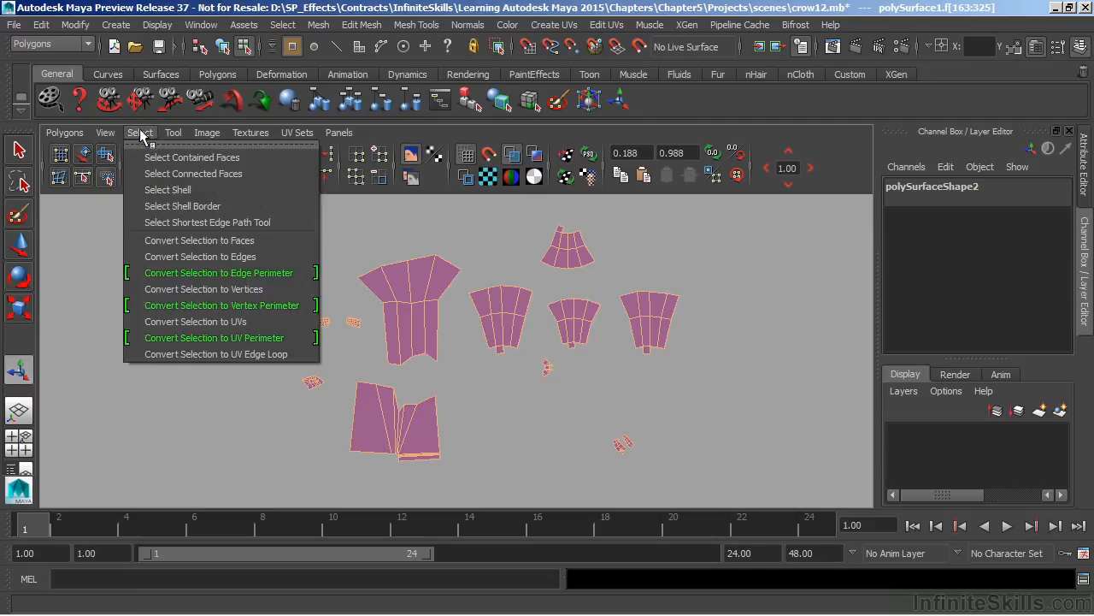
click(203, 327)
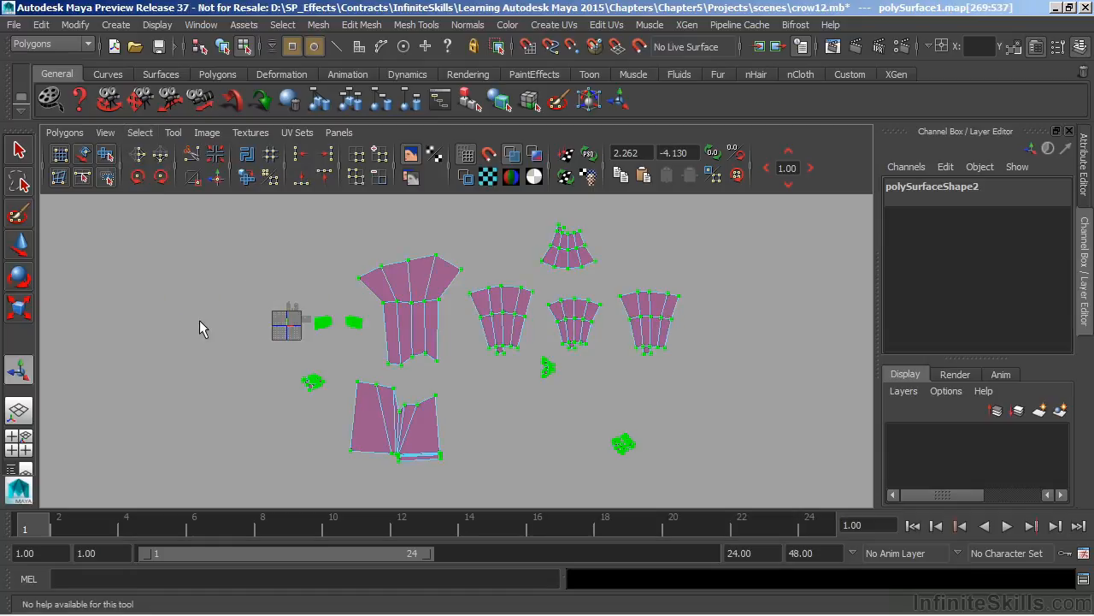
click(139, 157)
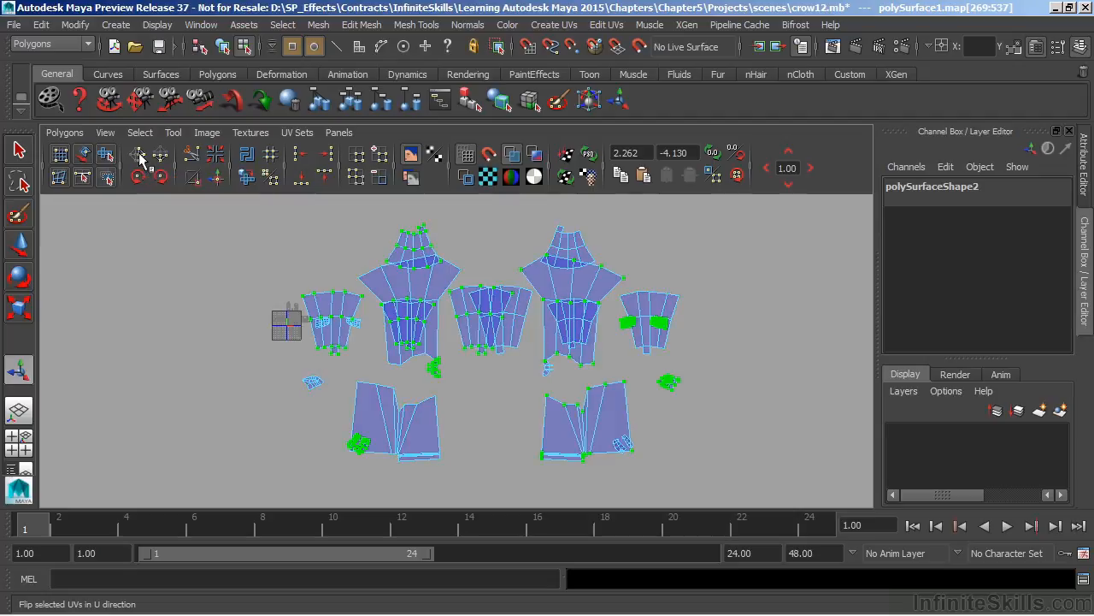
- Move the flipped UVs horizontally to the opposite side of the UV grid, clear of the original shells, and clear the selection
key(w)
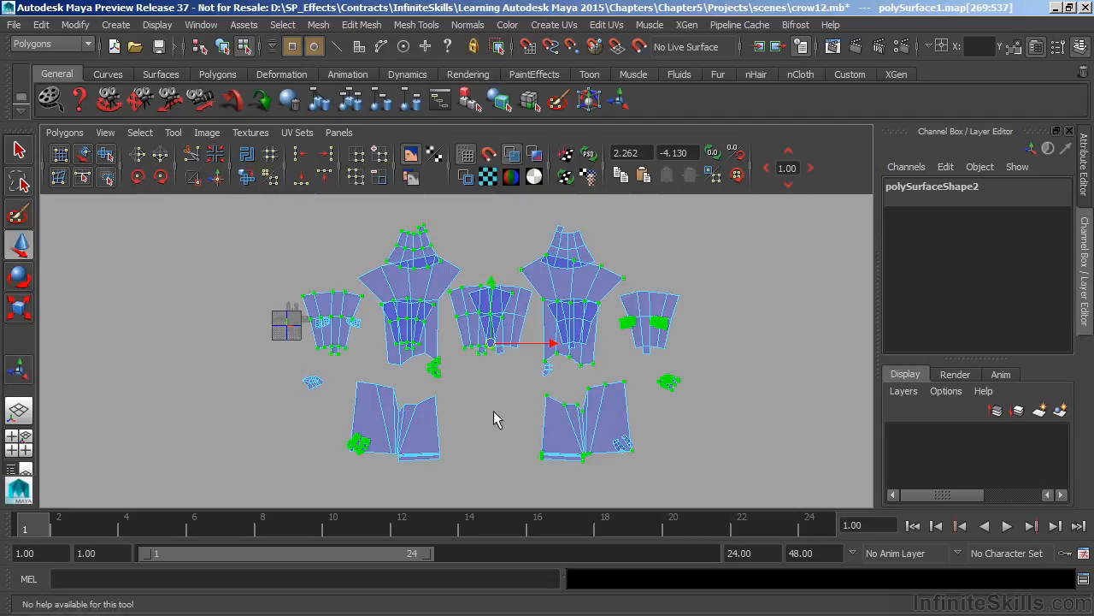
drag(554, 344, 162, 343)
alt+middle_drag(429, 313, 597, 305)
alt+right_drag(603, 317, 538, 326)
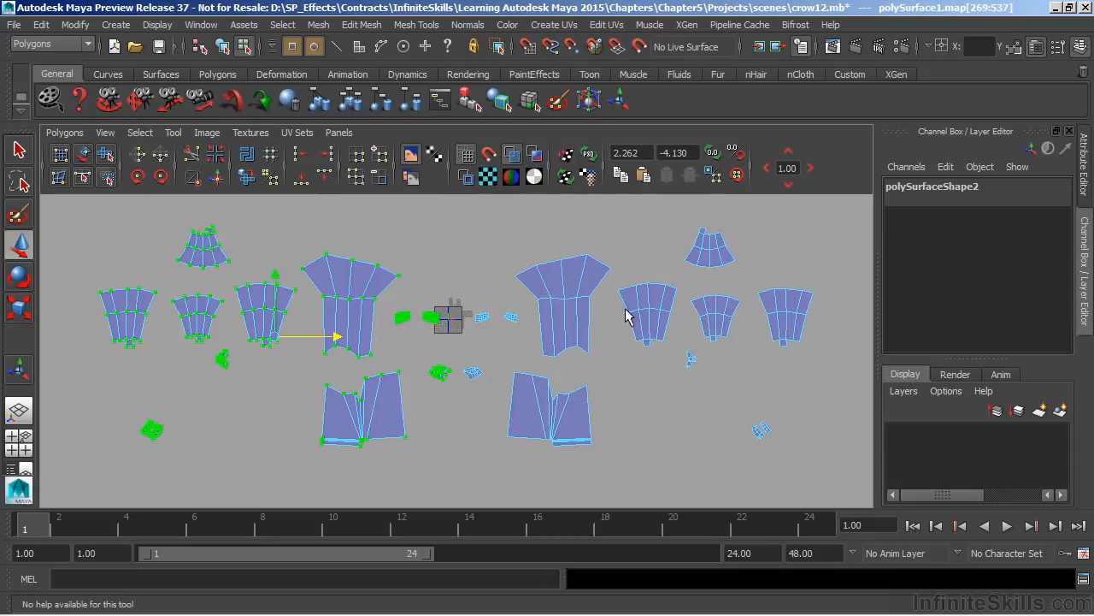
click(679, 398)
- Move and sew the two large mirrored shells below the UV grid together along their shared inner side edge
alt+right_drag(396, 420, 391, 380)
click(414, 432)
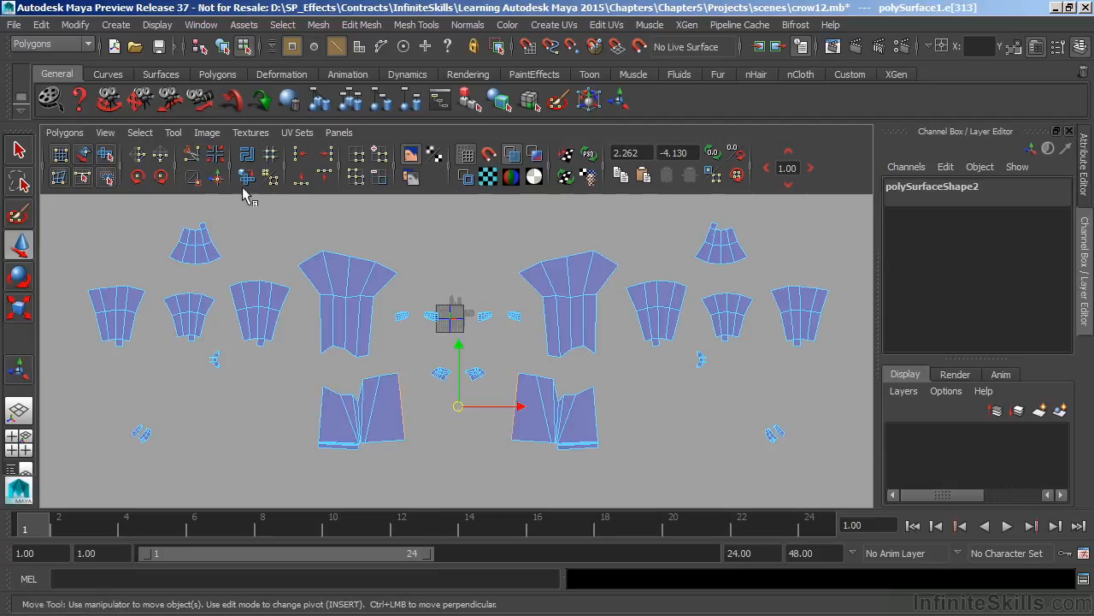
click(214, 180)
- Move and sew the two small curved mirrored shells below the UV grid together at their outer end edge
drag(426, 359, 493, 396)
click(696, 323)
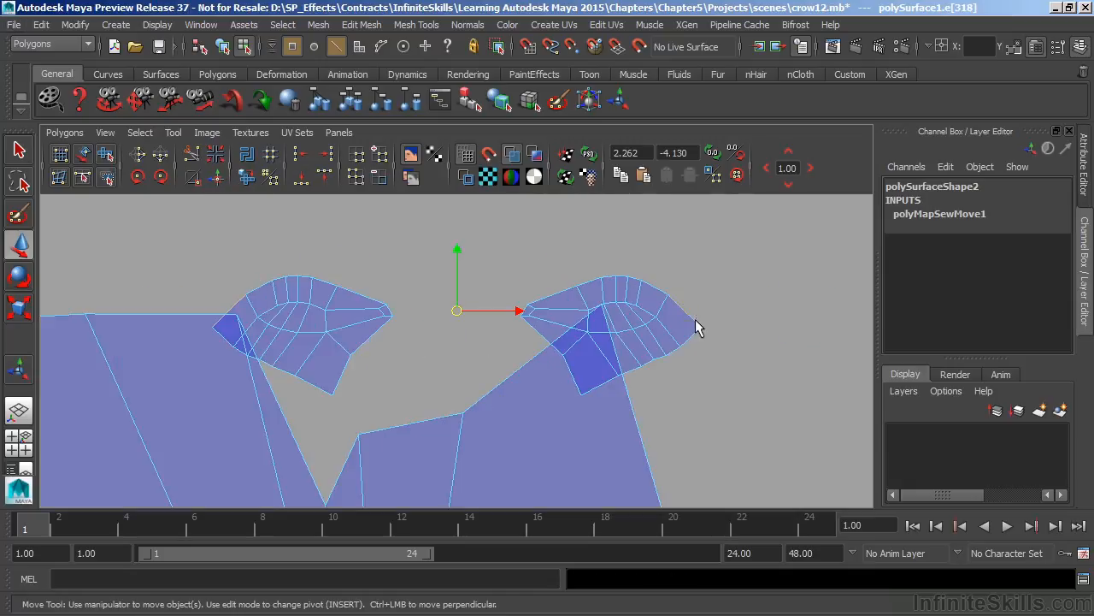
click(218, 177)
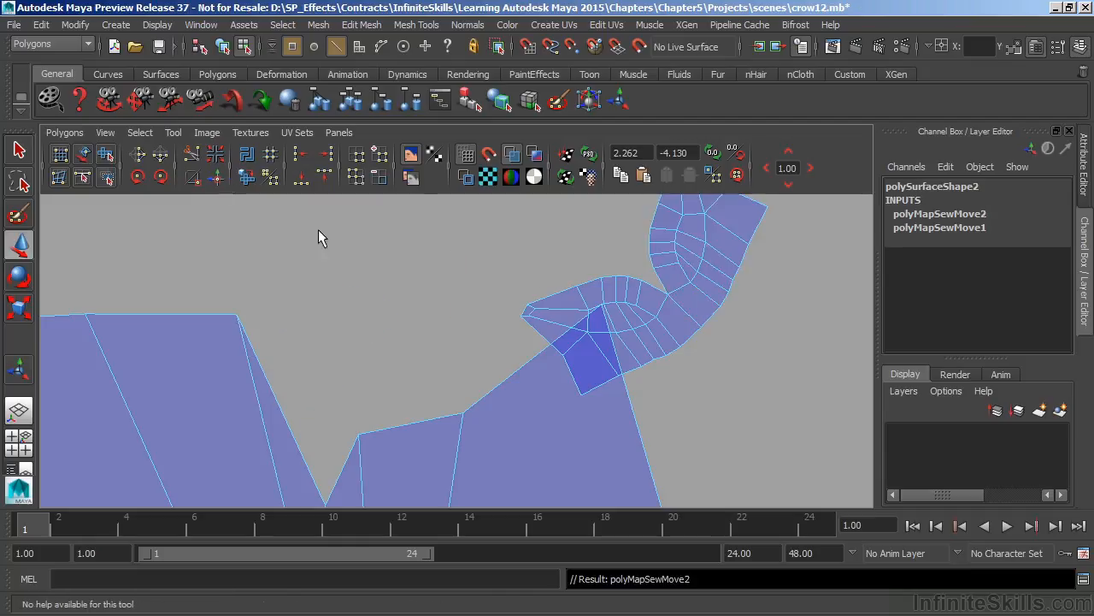
- Move and sew the narrow strip shell without a hole to its mirrored counterpart, using the edges along its length
scroll(384, 311, down, 3)
scroll(352, 318, down, 6)
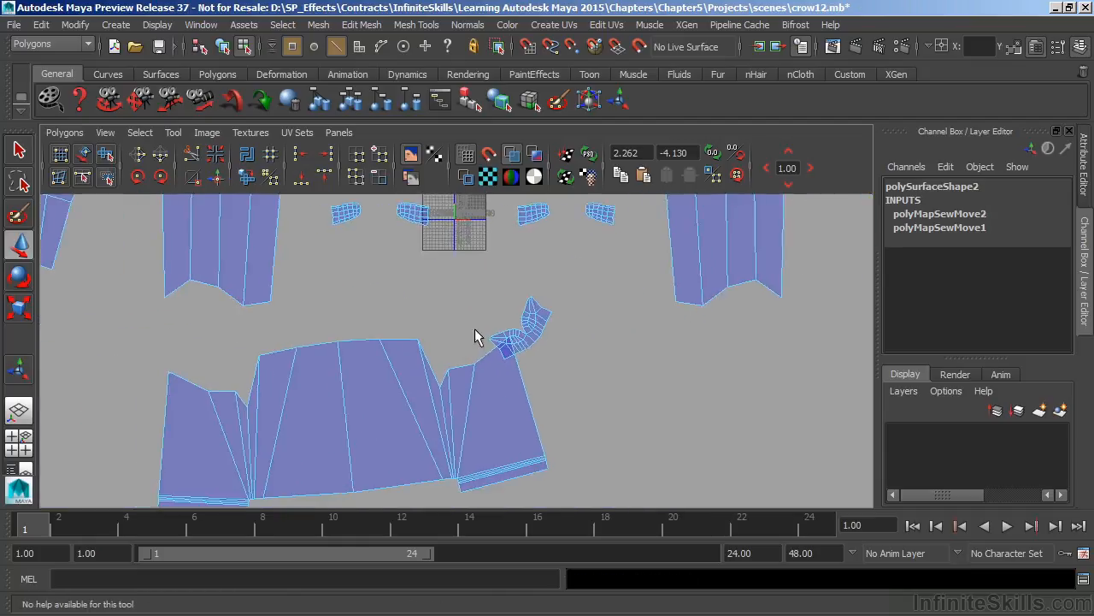
alt+middle_drag(771, 390, 637, 360)
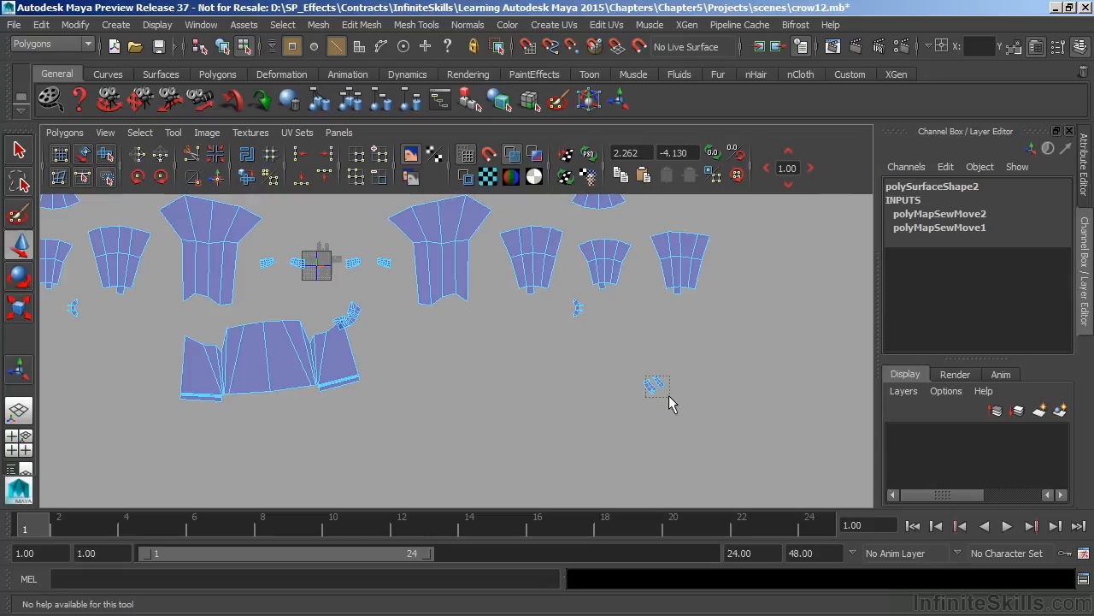
key(f)
drag(467, 239, 605, 380)
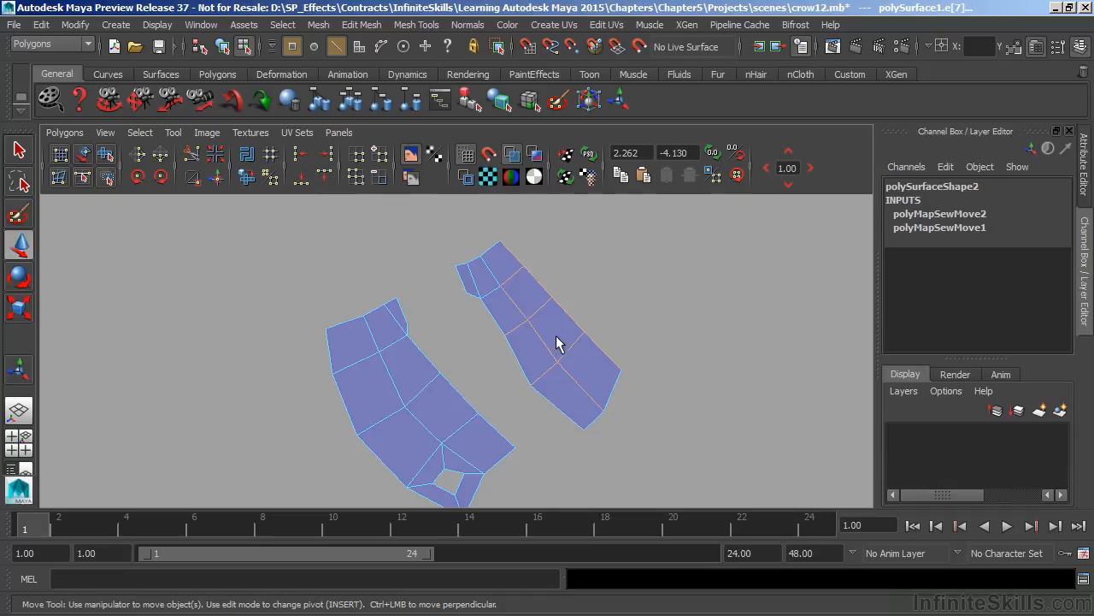
click(218, 175)
- Move and sew the strip shell with the hole to its mirrored counterpart along its long outer edge
alt+middle_drag(423, 360, 460, 316)
drag(344, 310, 490, 480)
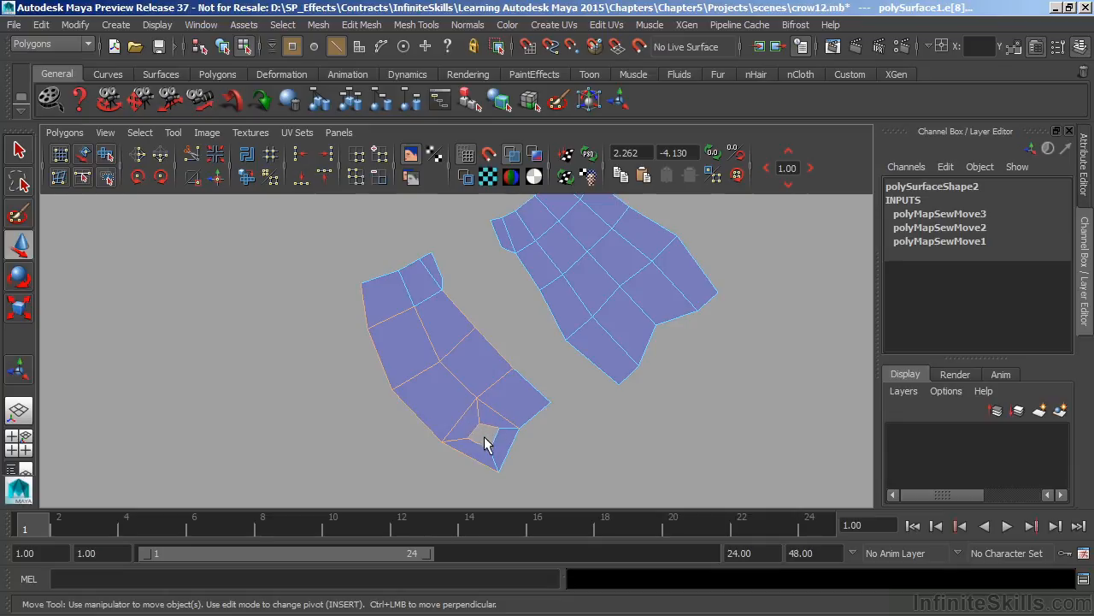
drag(468, 416, 493, 446)
key(w)
click(217, 177)
- Select the UVs of every shell across the whole layout on both sides of the grid
alt+middle_drag(383, 319, 755, 279)
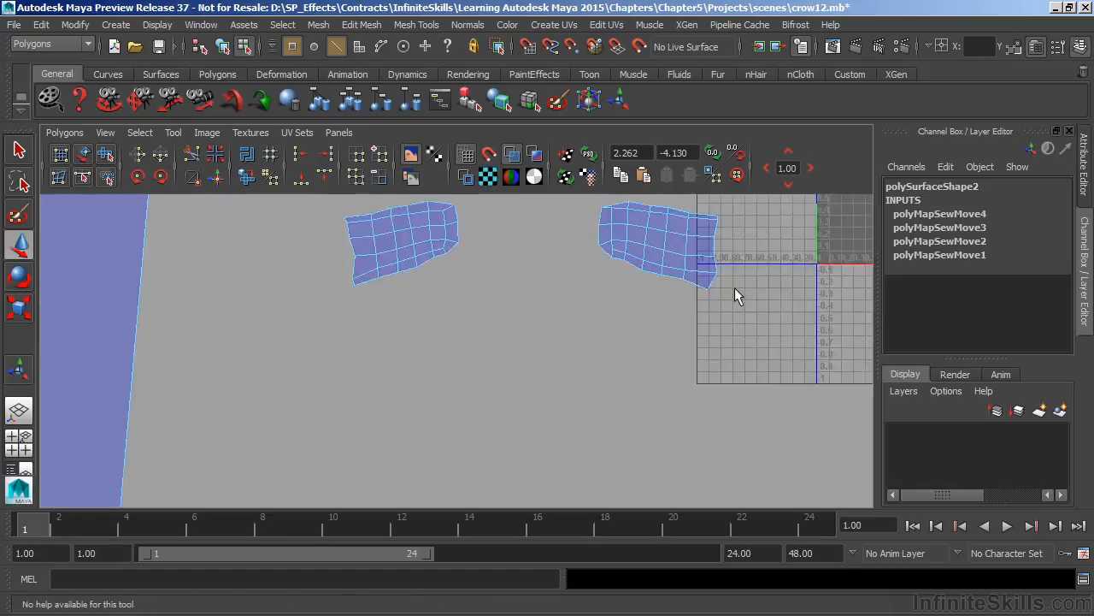
alt+right_drag(755, 279, 29, 367)
alt+right_drag(547, 342, 291, 401)
alt+middle_drag(316, 426, 612, 298)
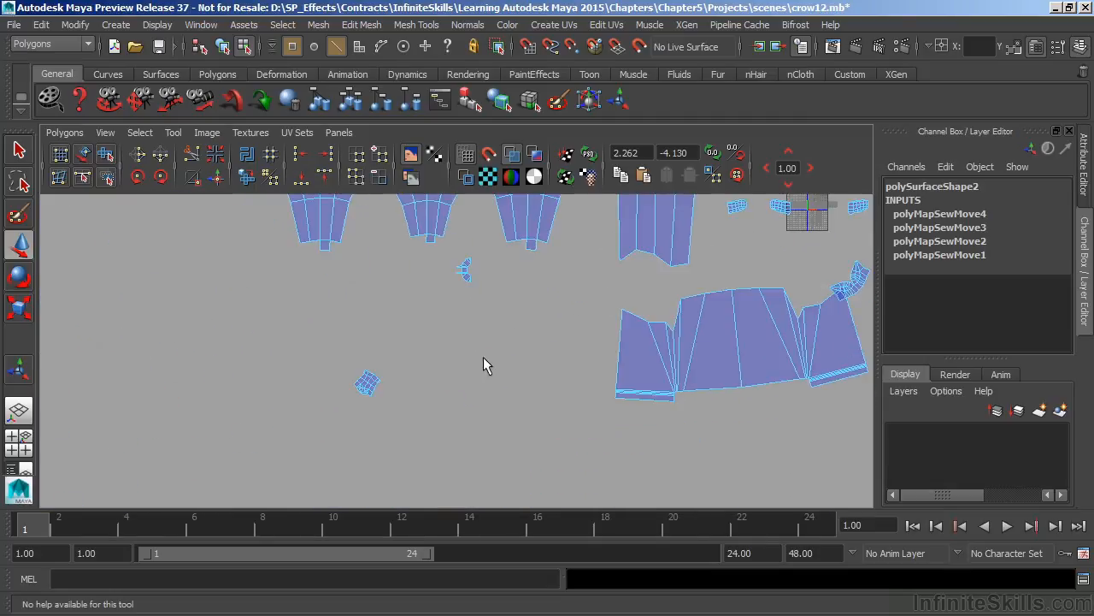
ctrl+alt+drag(399, 395, 400, 396)
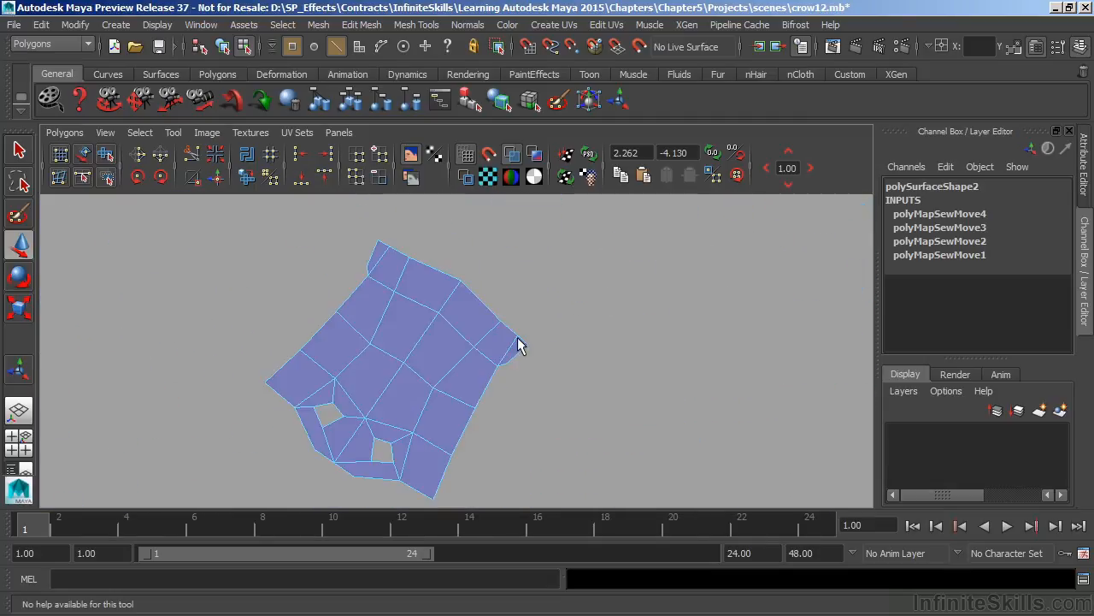
key(a)
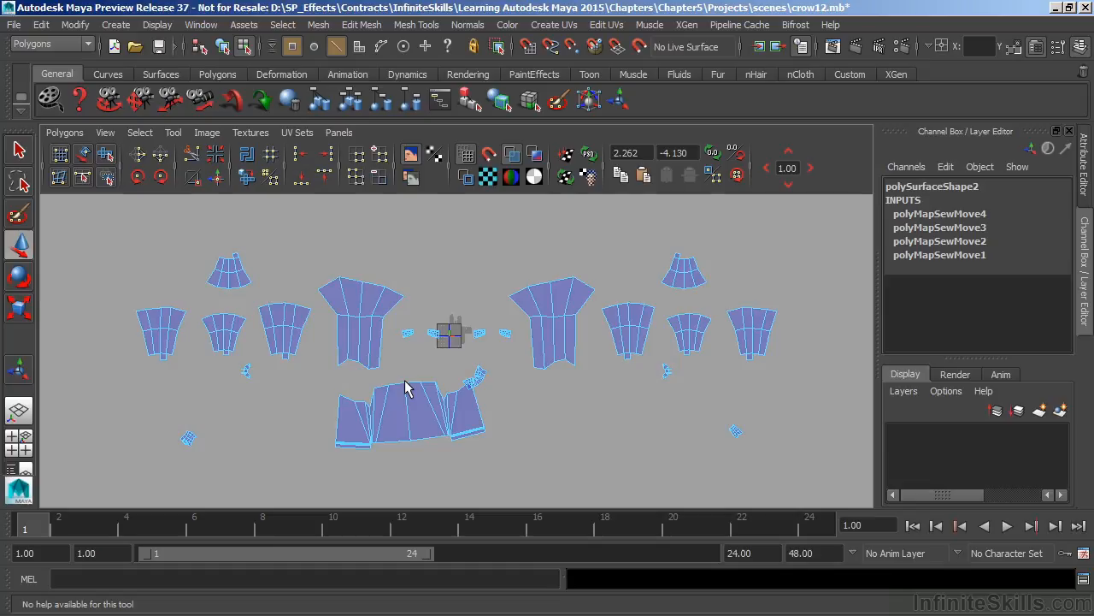
scroll(535, 300, down, 2)
right_drag(384, 309, 451, 315)
drag(120, 215, 754, 479)
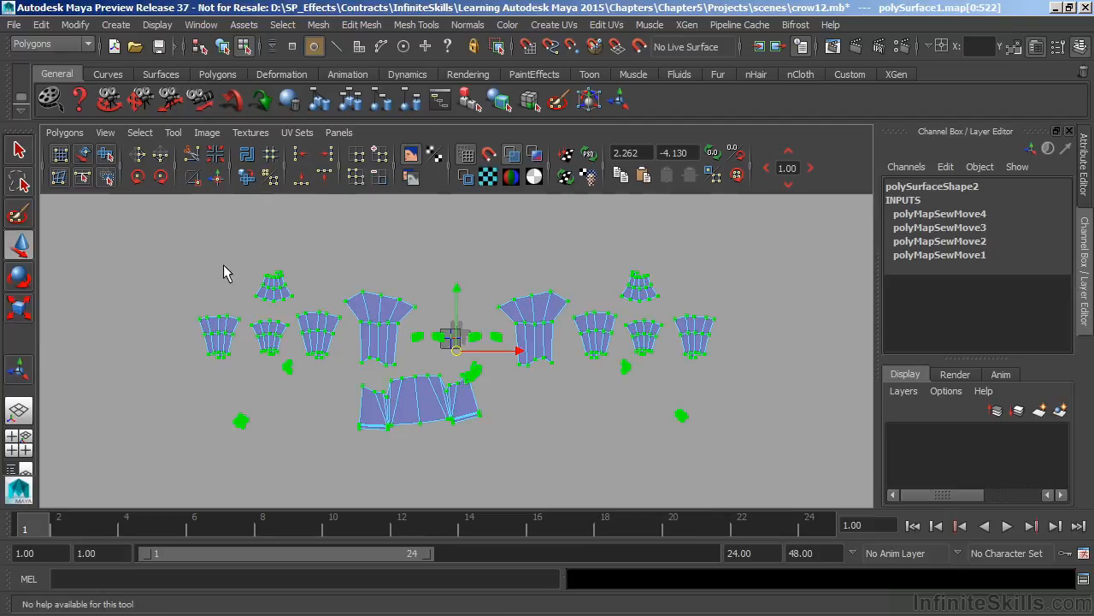
- Unfold the selected UVs with the Unfold3D method, with packing enabled and a map size of 2048 pixels
click(65, 133)
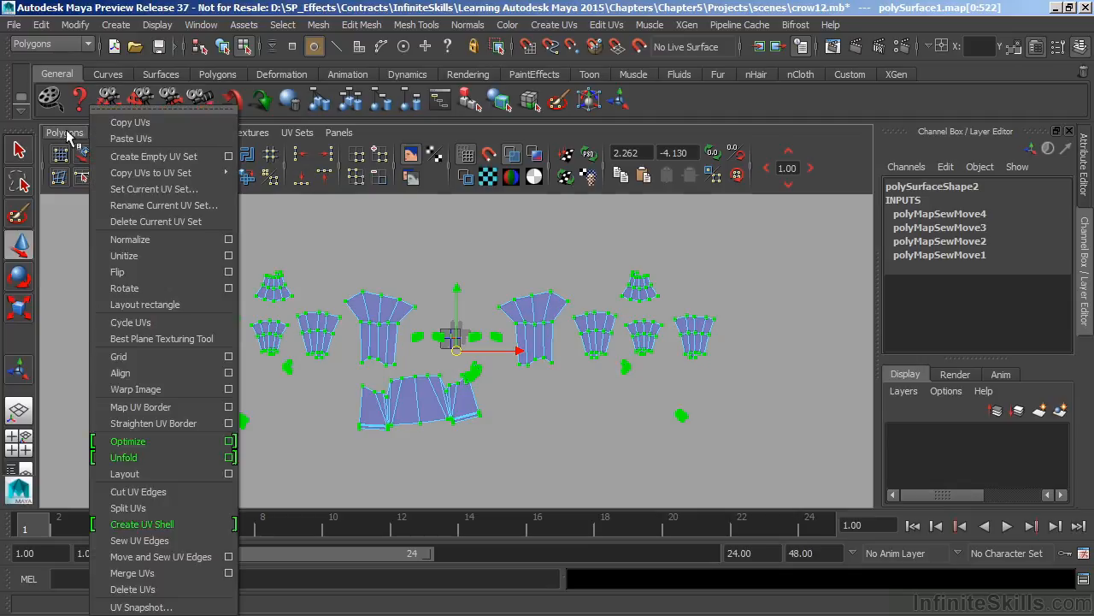
click(228, 464)
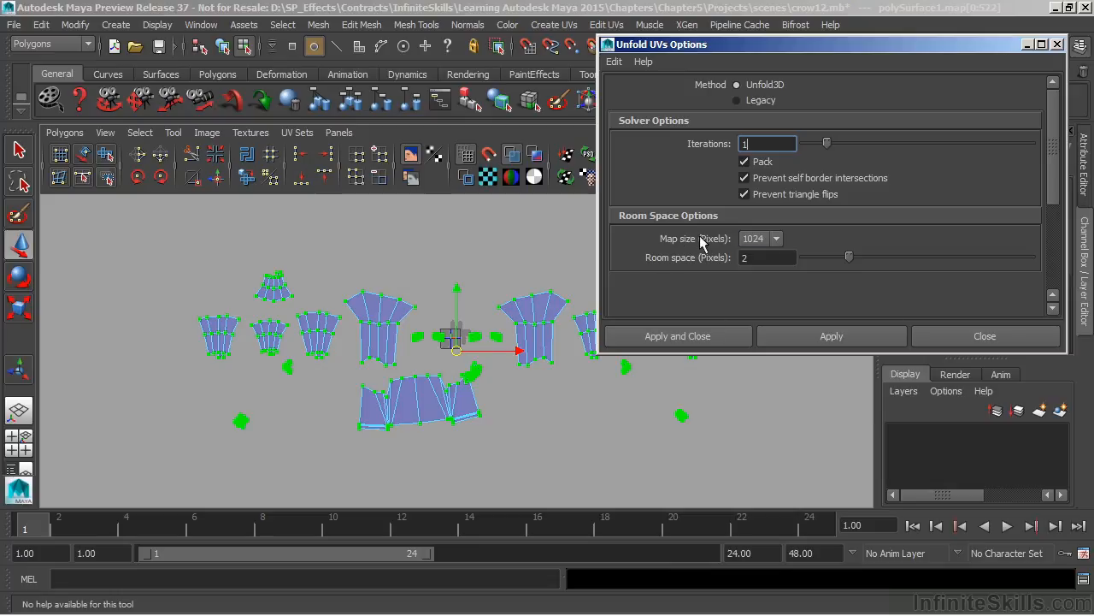
click(776, 239)
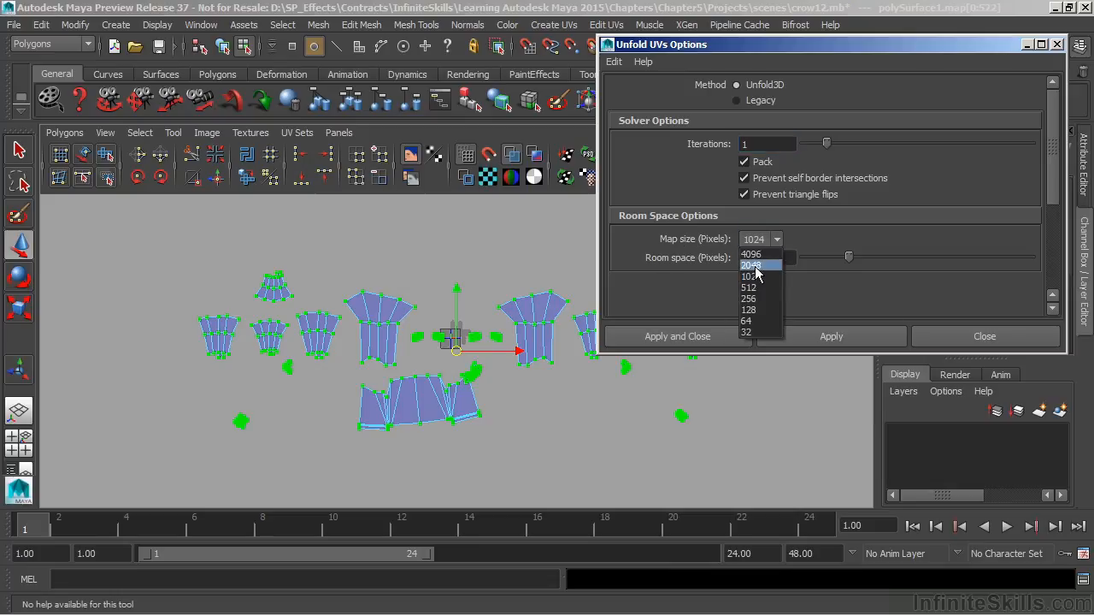
click(760, 265)
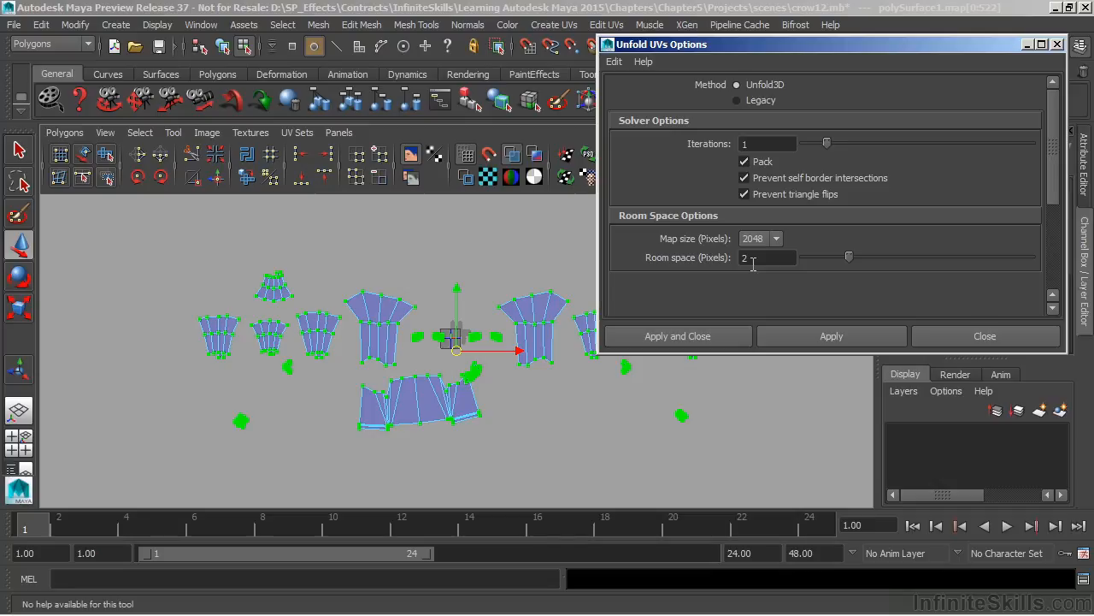
click(804, 334)
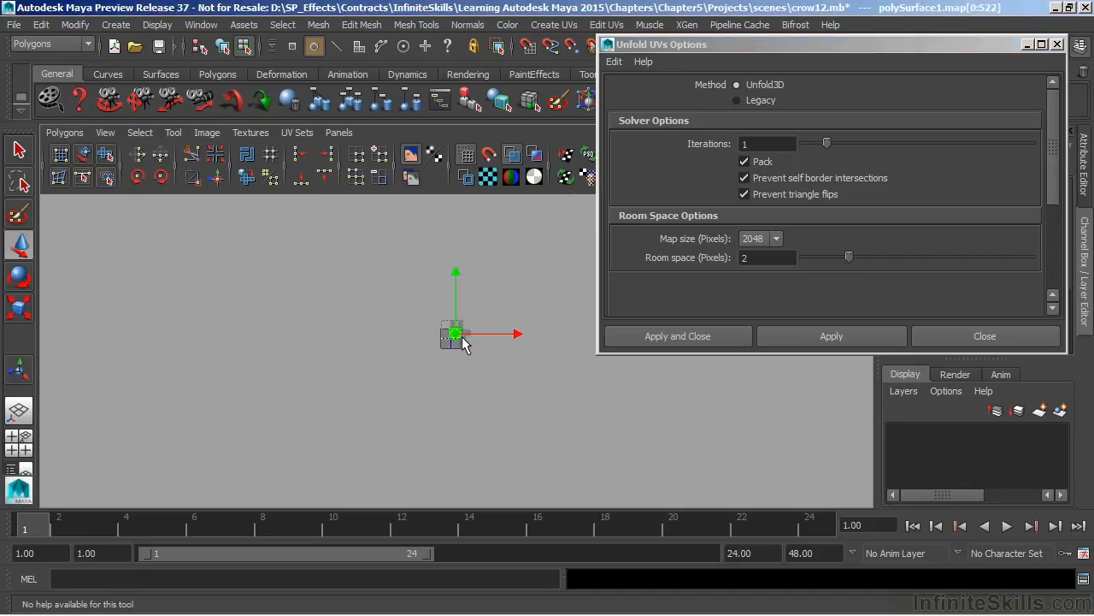
- Examine the packed shells in the 0–1 grid up close, checking their shapes and the spacing between the small ones
scroll(366, 391, up, 6)
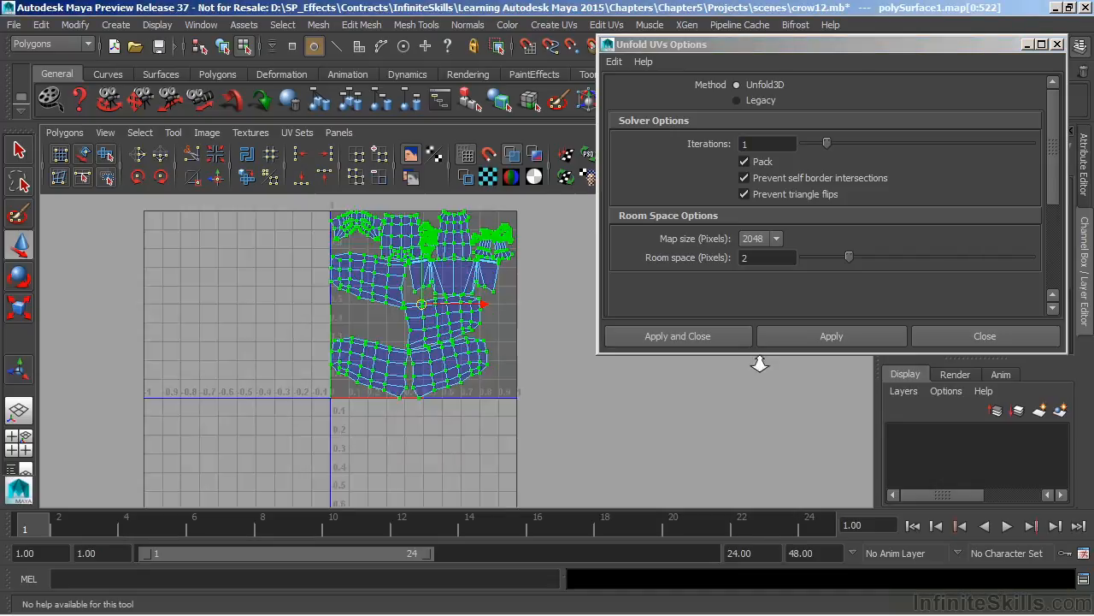
alt+middle_drag(538, 392, 538, 371)
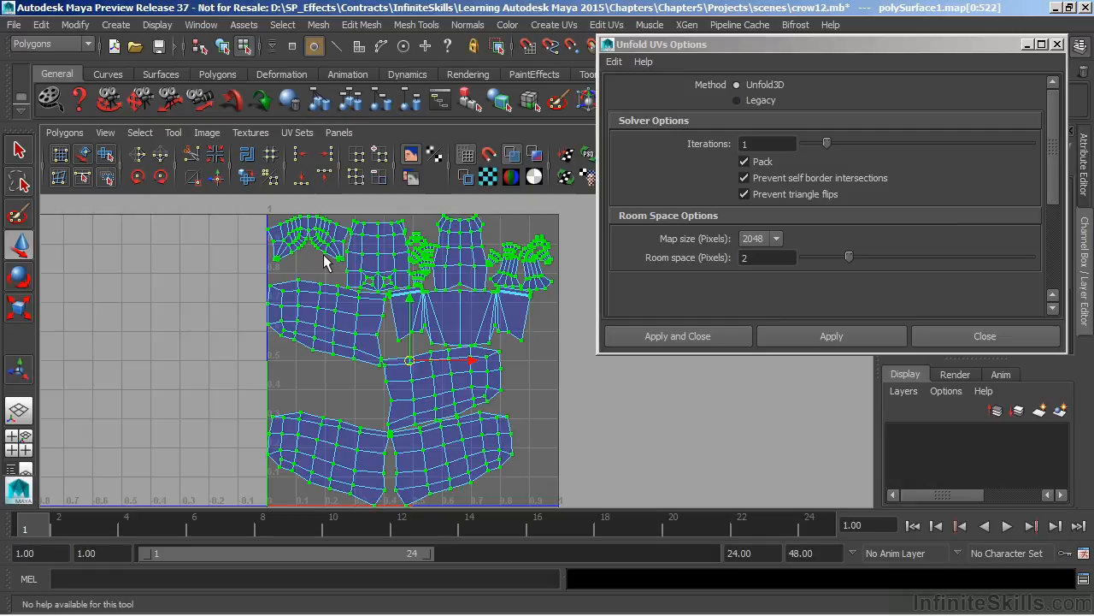
alt+right_drag(331, 332, 642, 339)
alt+middle_drag(466, 300, 452, 460)
alt+right_drag(311, 368, 543, 426)
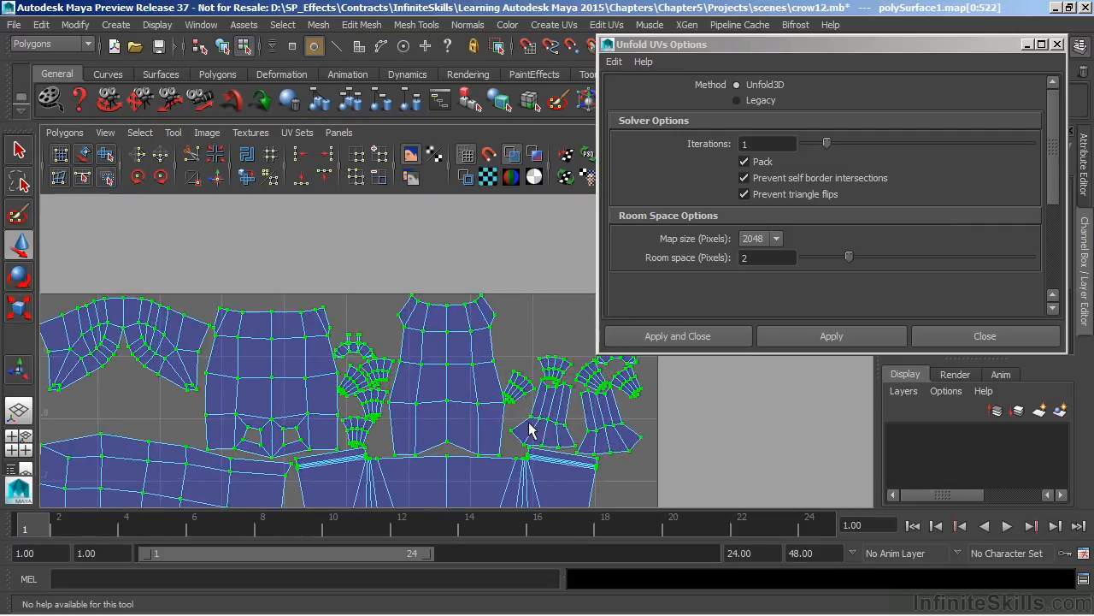
alt+middle_drag(530, 426, 495, 331)
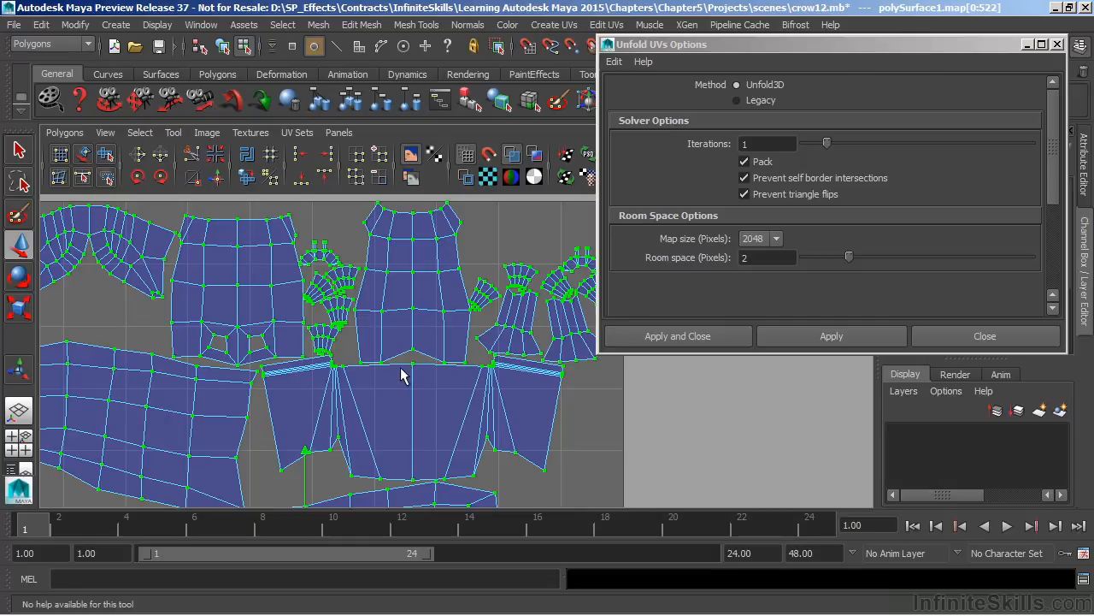
alt+right_drag(402, 376, 577, 393)
alt+middle_drag(434, 308, 240, 363)
alt+right_drag(205, 413, 663, 428)
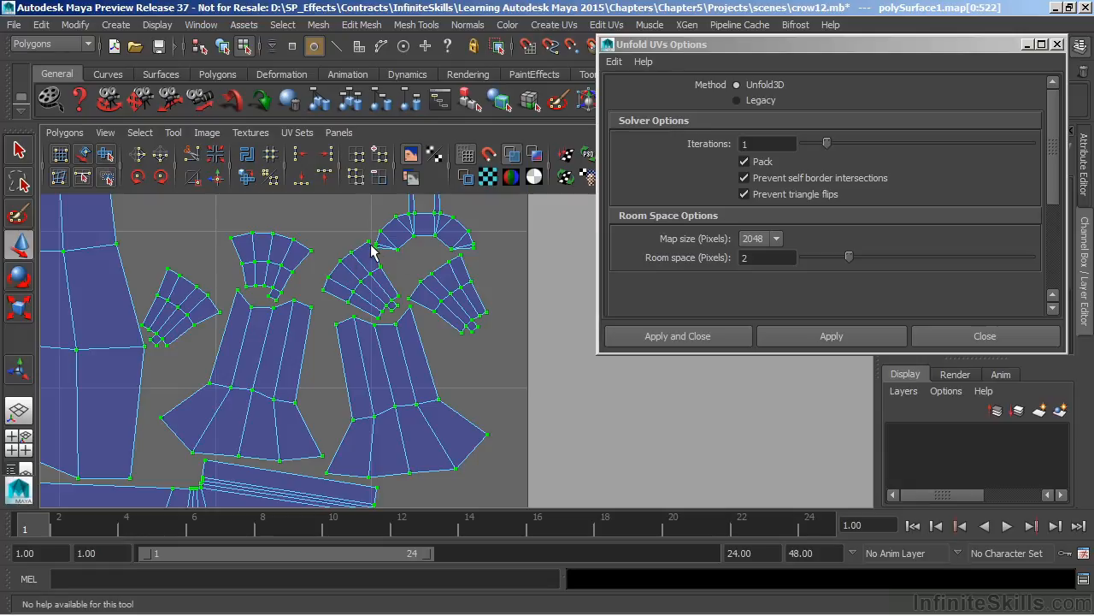
alt+right_drag(310, 263, 510, 295)
alt+middle_drag(442, 303, 475, 415)
alt+right_drag(285, 381, 321, 380)
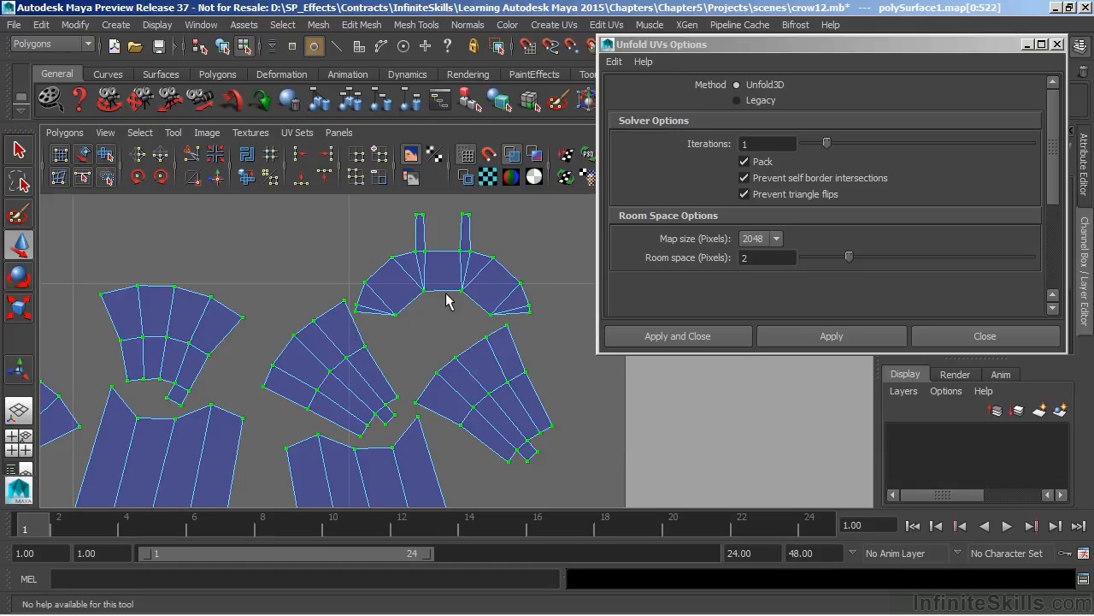
- Undo the last unfold and unfold the same UVs again with a room space of 10 pixels
key(ctrl+z)
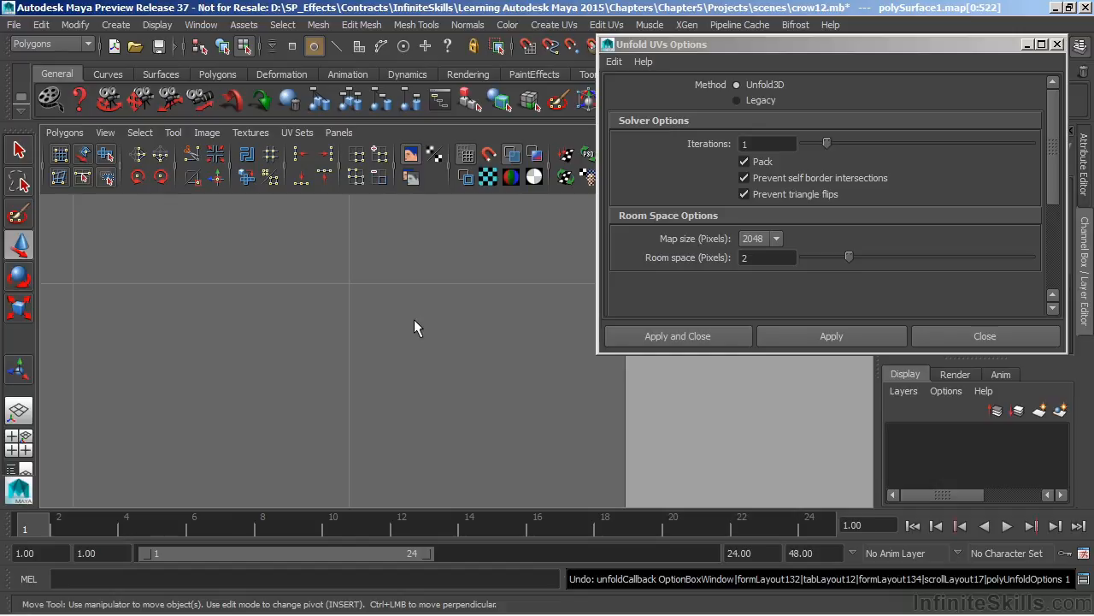
double_click(743, 257)
text(10)
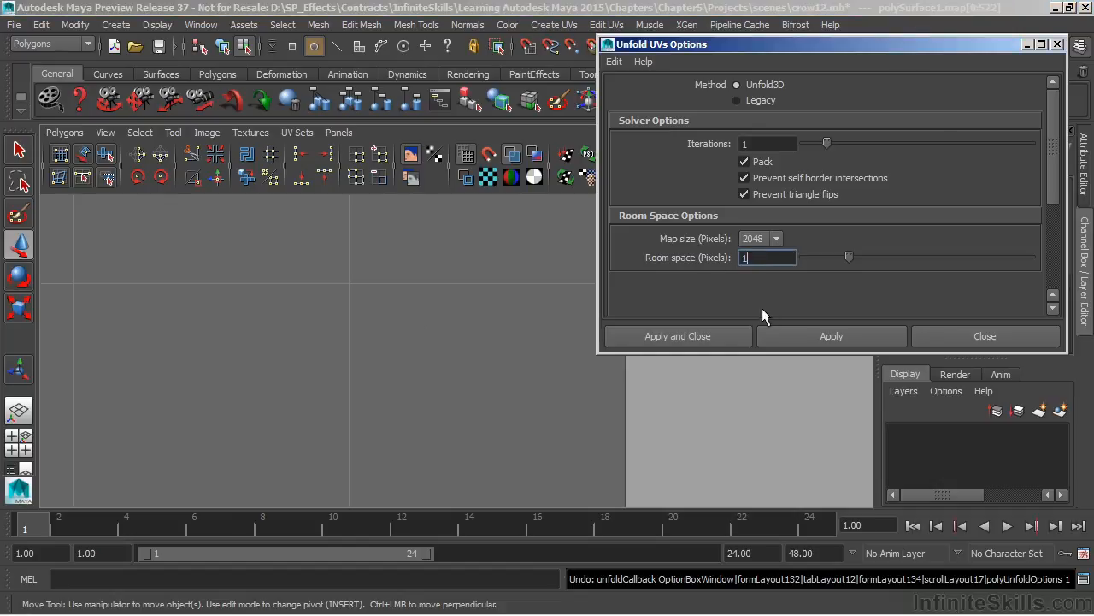
click(829, 337)
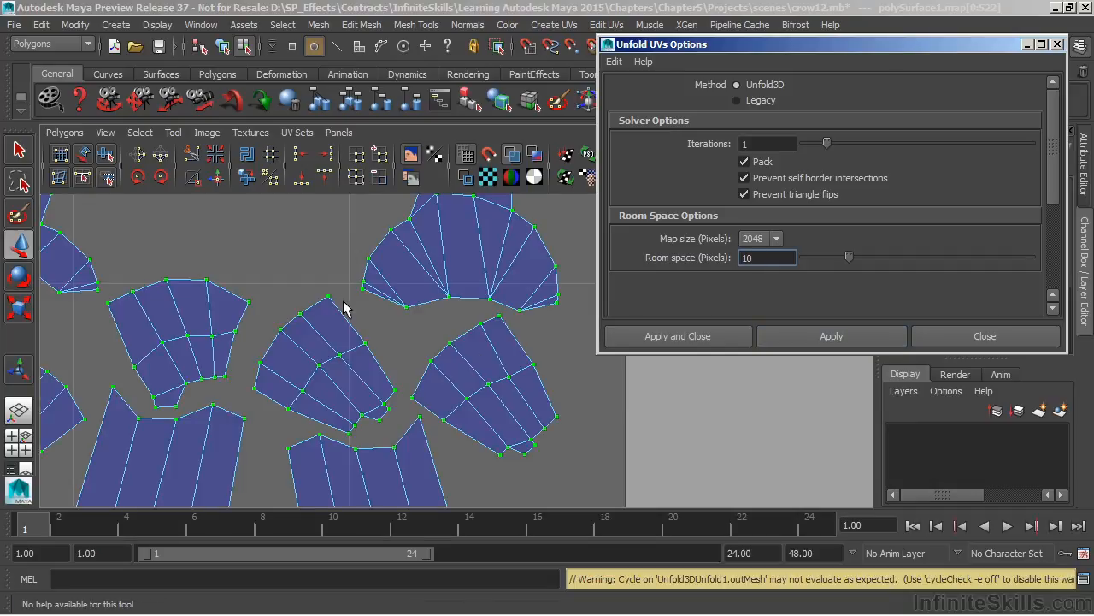
scroll(462, 345, down, 2)
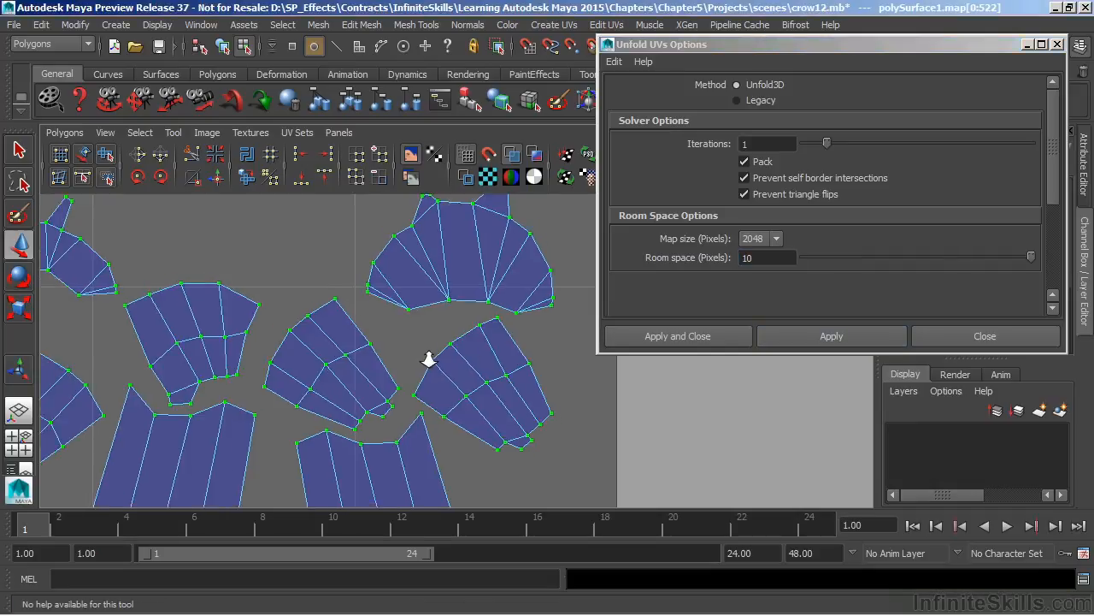
alt+right_drag(494, 348, 350, 374)
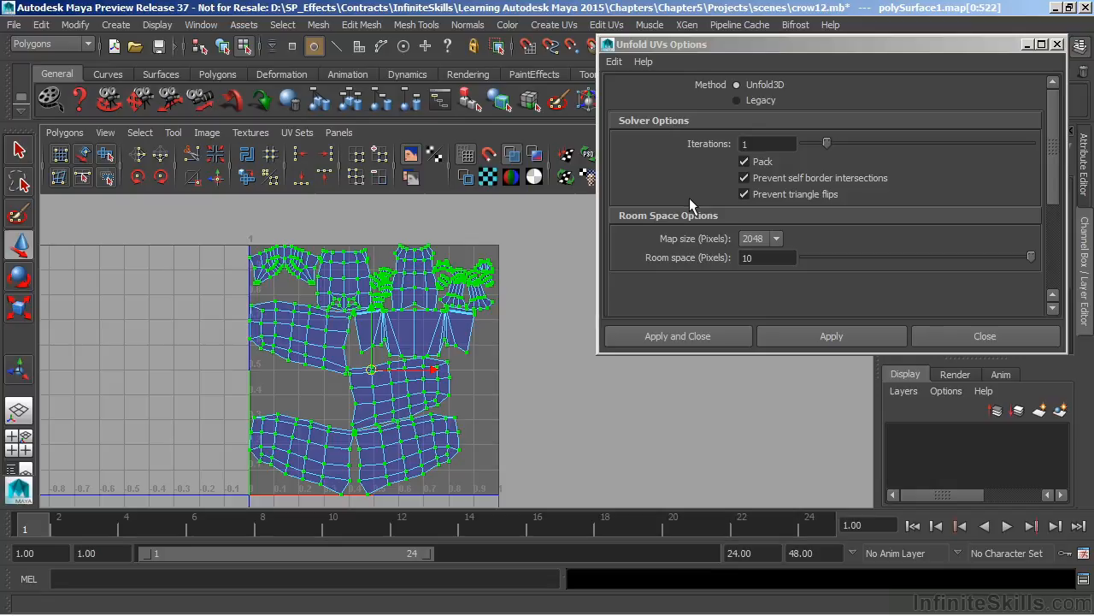
click(961, 334)
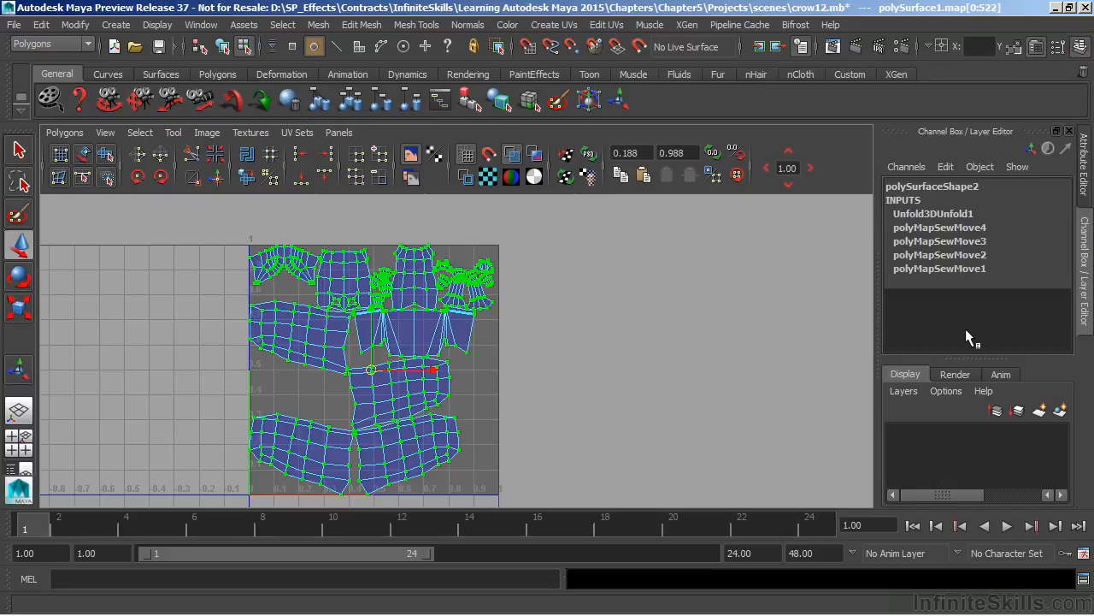
- Clear the UV selection and move the four large shells out of the 0–1 grid with the Move UV Shell tool, two to each side
alt+middle_drag(451, 320, 501, 288)
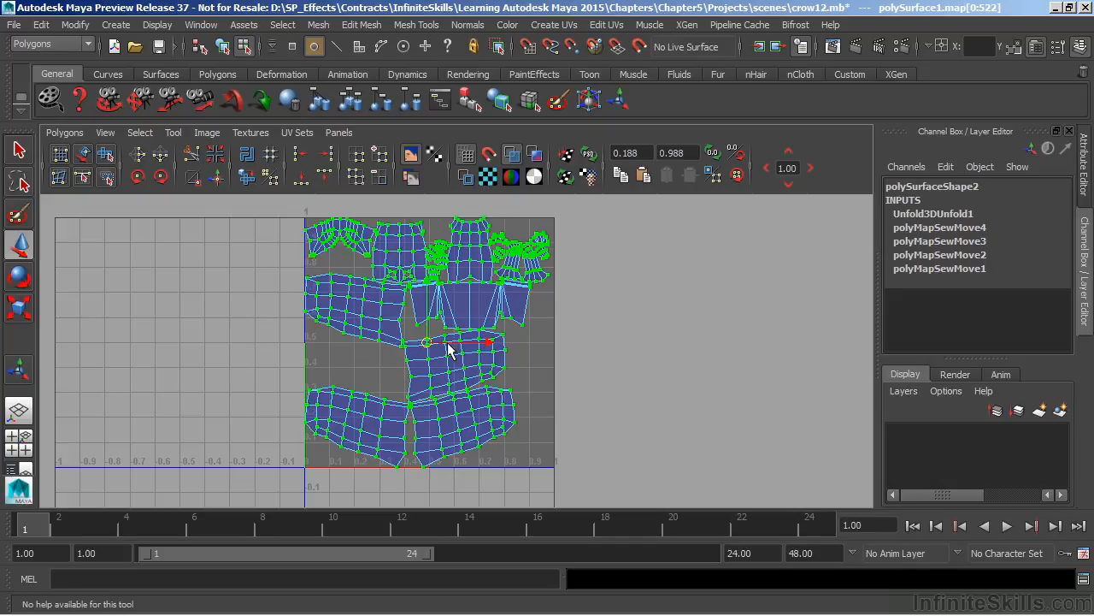
alt+middle_drag(220, 277, 227, 303)
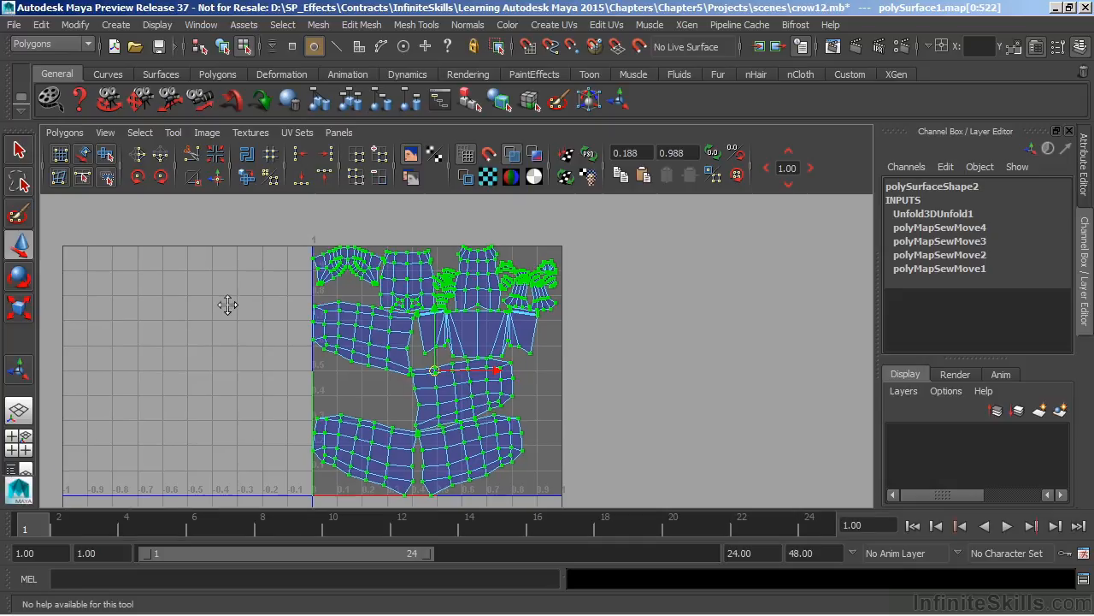
click(557, 346)
alt+middle_drag(555, 349, 540, 338)
alt+middle_drag(345, 345, 390, 348)
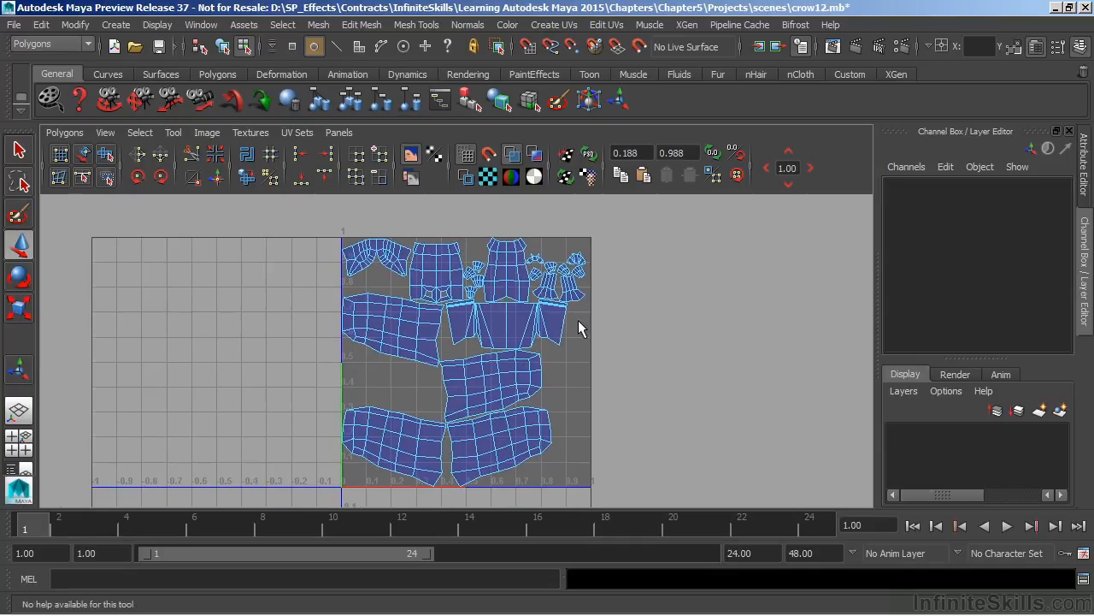
alt+middle_drag(451, 320, 436, 316)
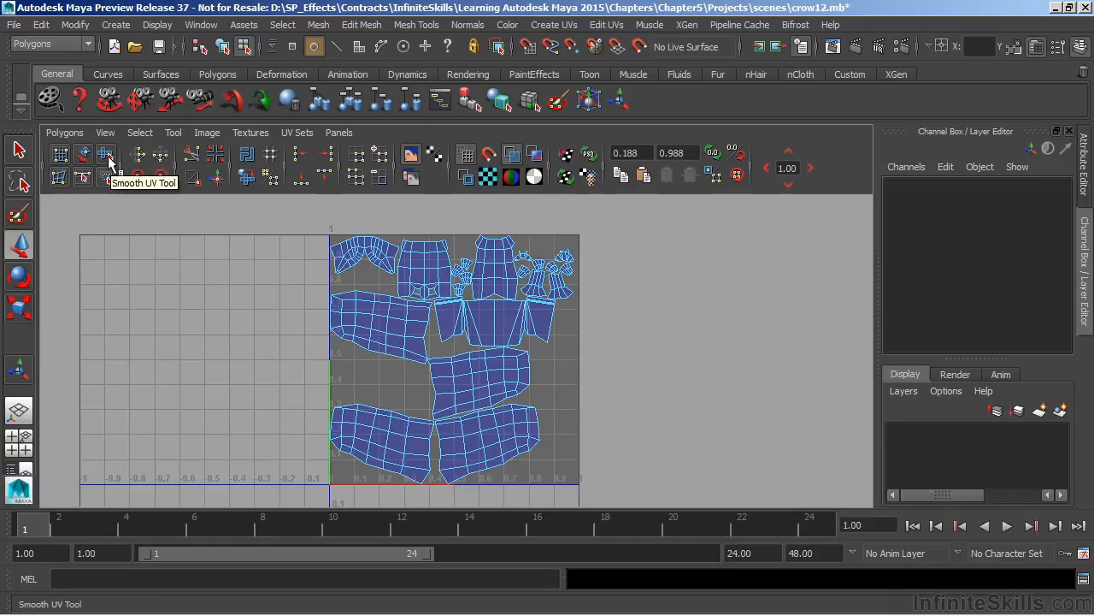
click(81, 157)
drag(380, 332, 235, 315)
drag(383, 440, 203, 406)
drag(475, 451, 708, 449)
drag(479, 376, 714, 329)
- Move all the remaining smaller shells out of the 0–1 grid, spreading them above and beside it
drag(511, 325, 697, 253)
drag(537, 297, 637, 355)
click(592, 225)
drag(567, 268, 617, 307)
drag(555, 264, 546, 210)
drag(524, 258, 524, 198)
drag(524, 271, 467, 200)
drag(424, 272, 266, 238)
click(463, 266)
drag(466, 276, 316, 376)
click(327, 499)
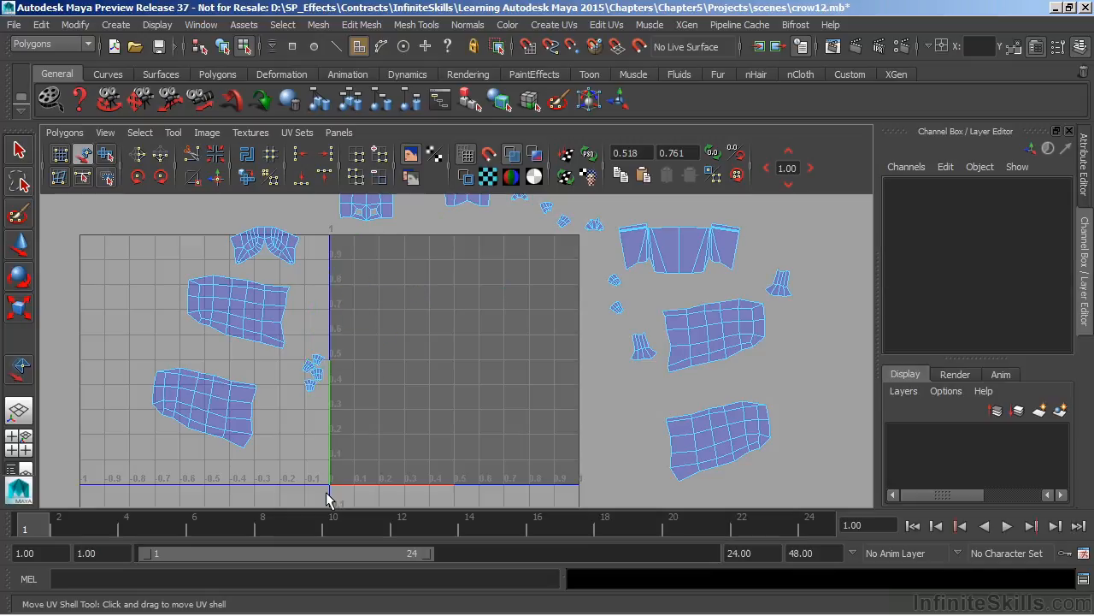
- Move the upper large shell right of the grid into the grid's lower right corner and rotate it counterclockwise to stand upright
scroll(413, 363, down, 2)
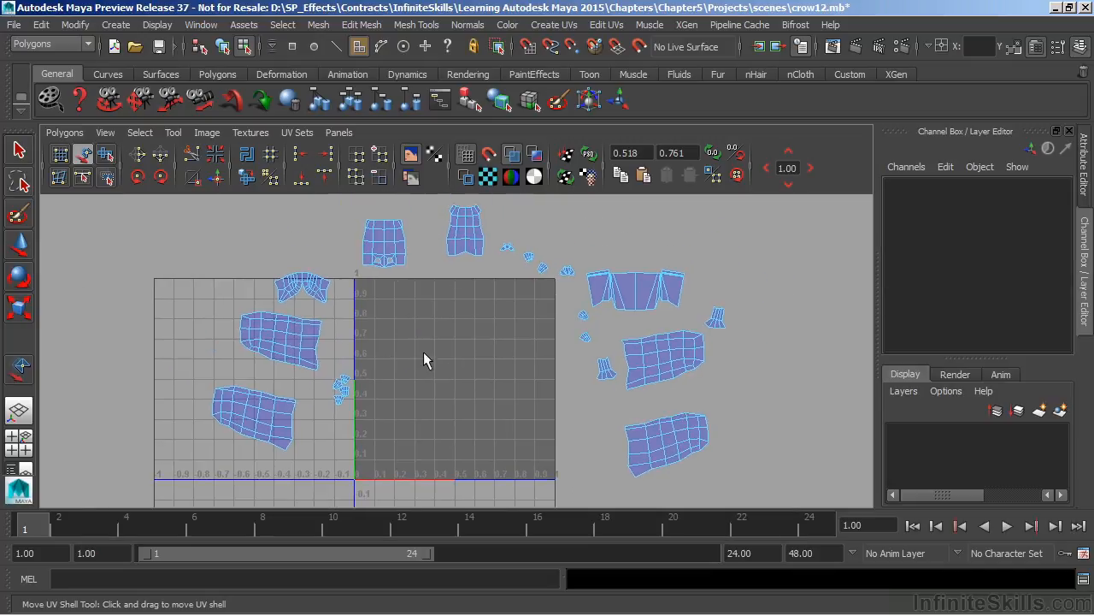
alt+middle_drag(455, 318, 458, 316)
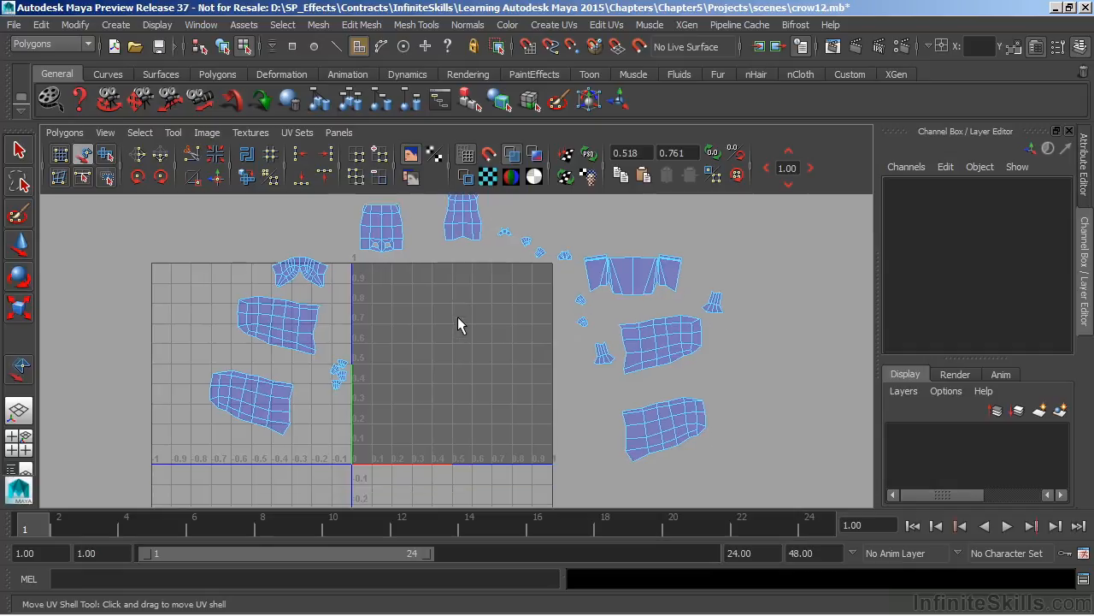
click(669, 352)
drag(660, 348, 498, 396)
key(e)
drag(527, 343, 447, 362)
key(w)
drag(508, 411, 524, 415)
key(r)
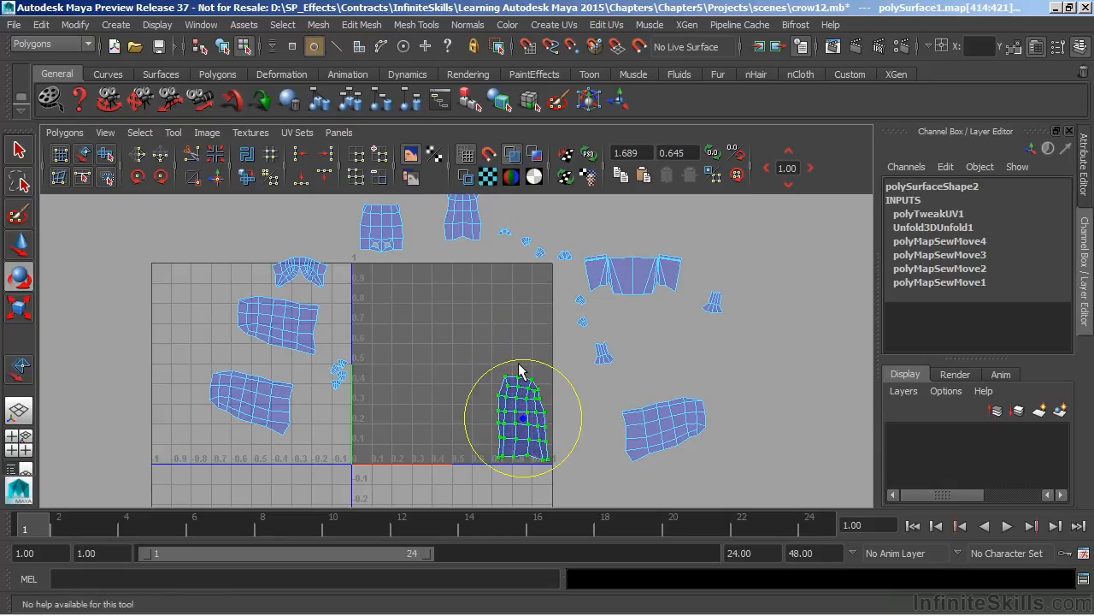
- Move the other large shell right of the grid in beside the first one, rotated clockwise to stand roughly upright
click(665, 432)
key(w)
drag(670, 433, 426, 414)
key(e)
drag(456, 370, 484, 455)
key(w)
drag(428, 419, 462, 418)
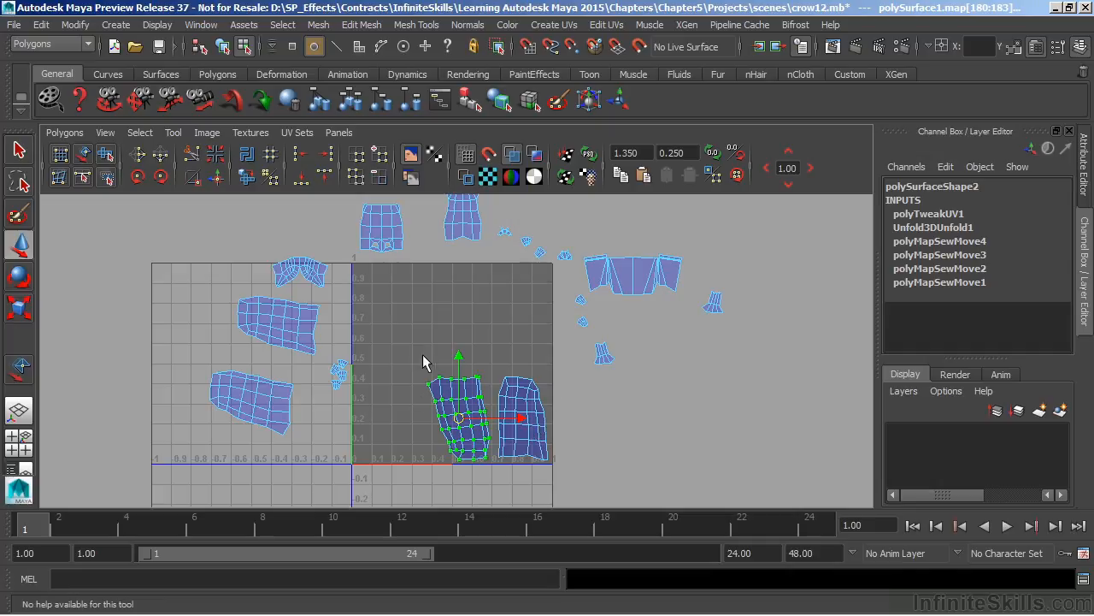
- Move the upper large shell left of the grid to just above the lower right corner shell, rotated clockwise to stand upright
click(82, 154)
drag(275, 324, 495, 326)
key(e)
drag(492, 282, 564, 312)
key(w)
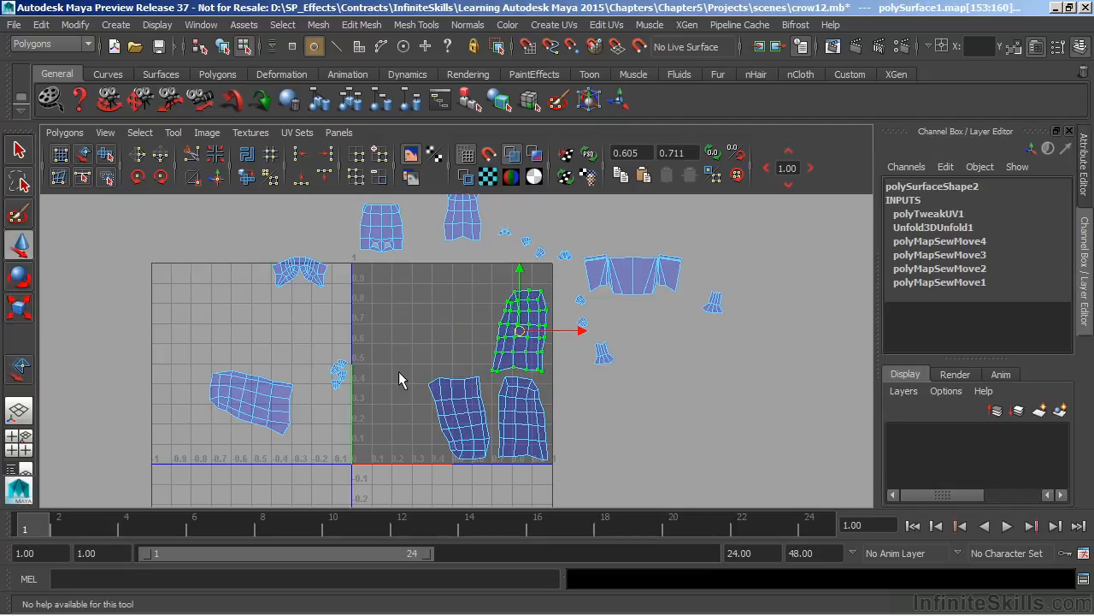
- Move the last large shell into the grid, rotate it clockwise to stand upright, and place it left of the upper large shell
click(270, 400)
drag(281, 417, 304, 437)
drag(252, 404, 447, 321)
key(e)
drag(476, 268, 512, 332)
key(w)
drag(449, 318, 465, 322)
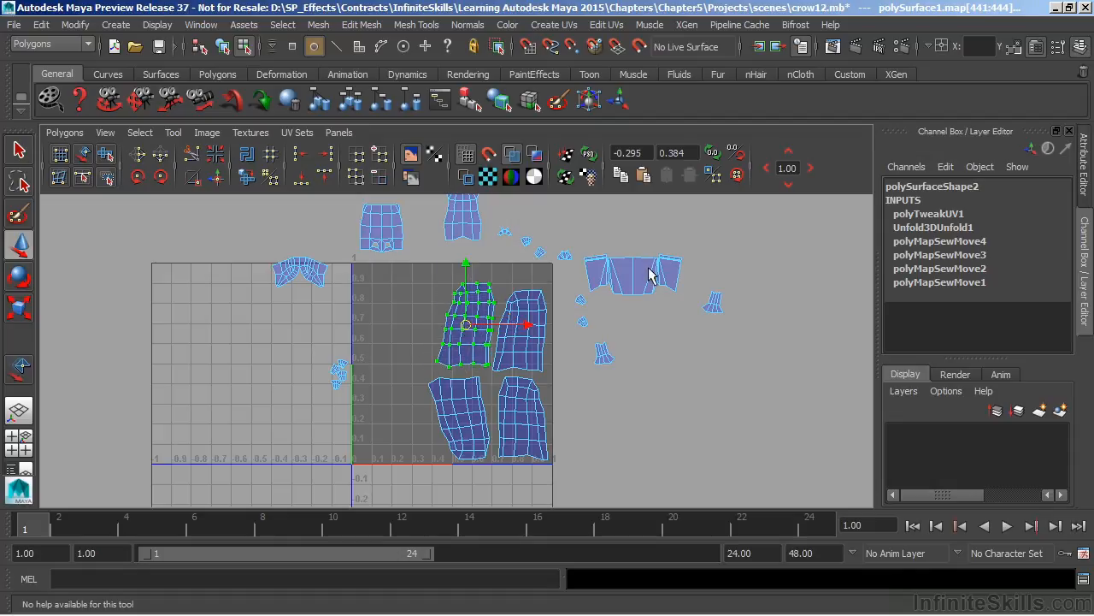
alt+middle_drag(542, 252, 538, 269)
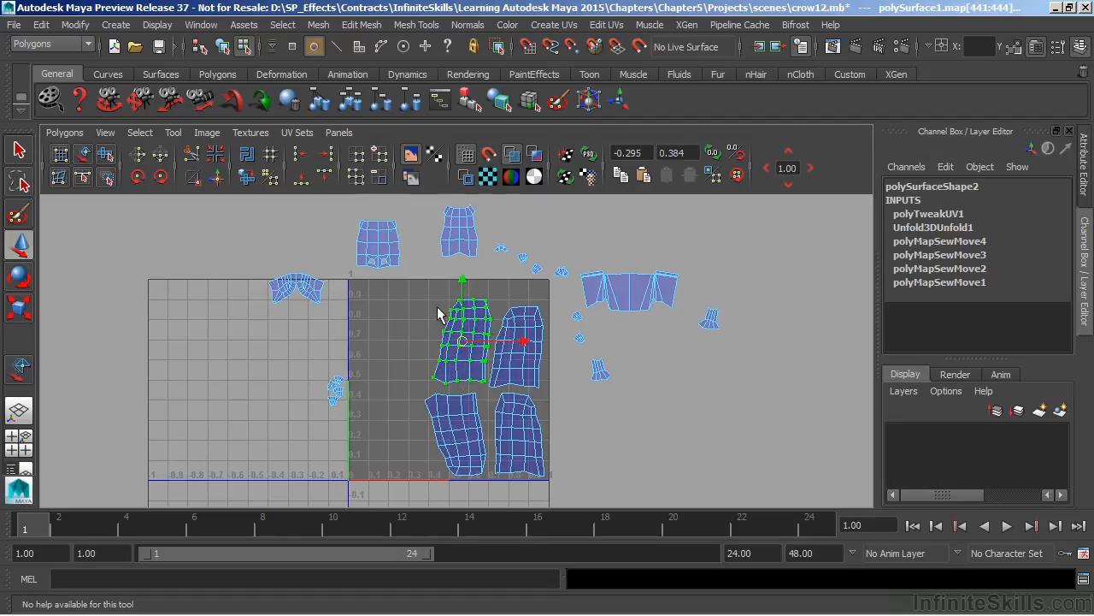
- Nudge the upper inner large shell slightly down, and move the wide three-part shell from right of the grid into the grid's left half
drag(464, 342, 460, 346)
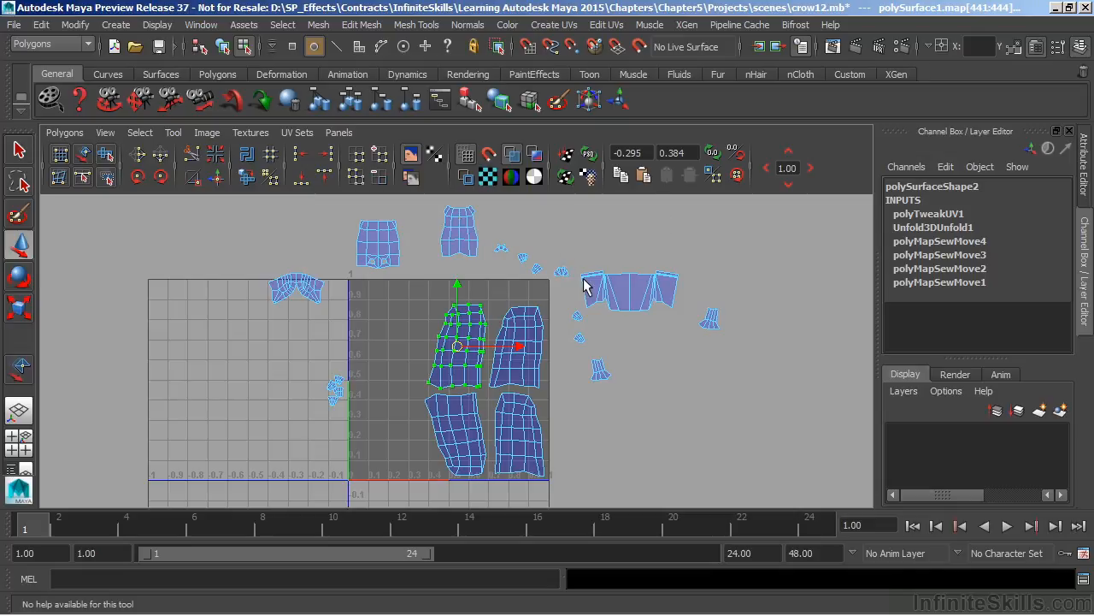
click(82, 154)
click(625, 288)
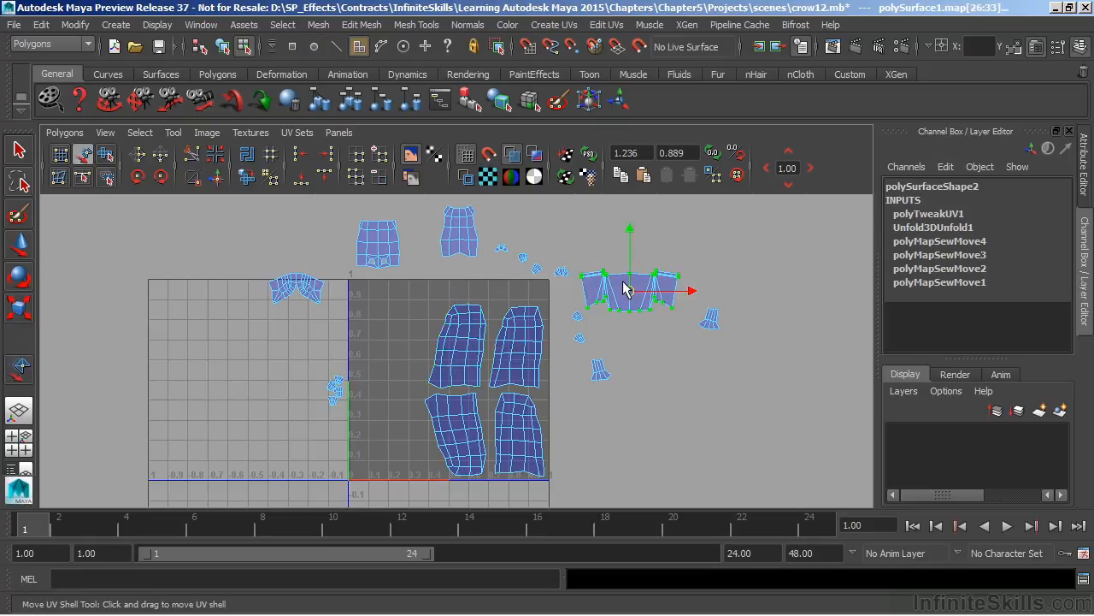
drag(629, 294, 385, 422)
key(ctrl+z)
key(e)
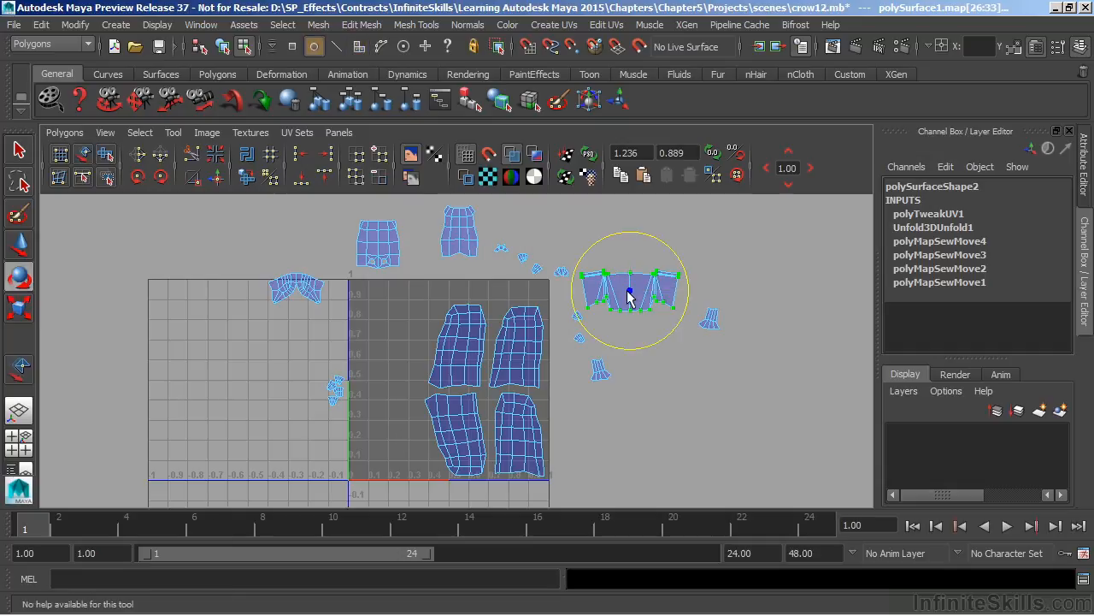
key(w)
drag(634, 295, 407, 381)
- Open the Move UV Shell tool's settings and move the wide three-part shell clear of the large shells, toward the grid's lower left corner
click(84, 156)
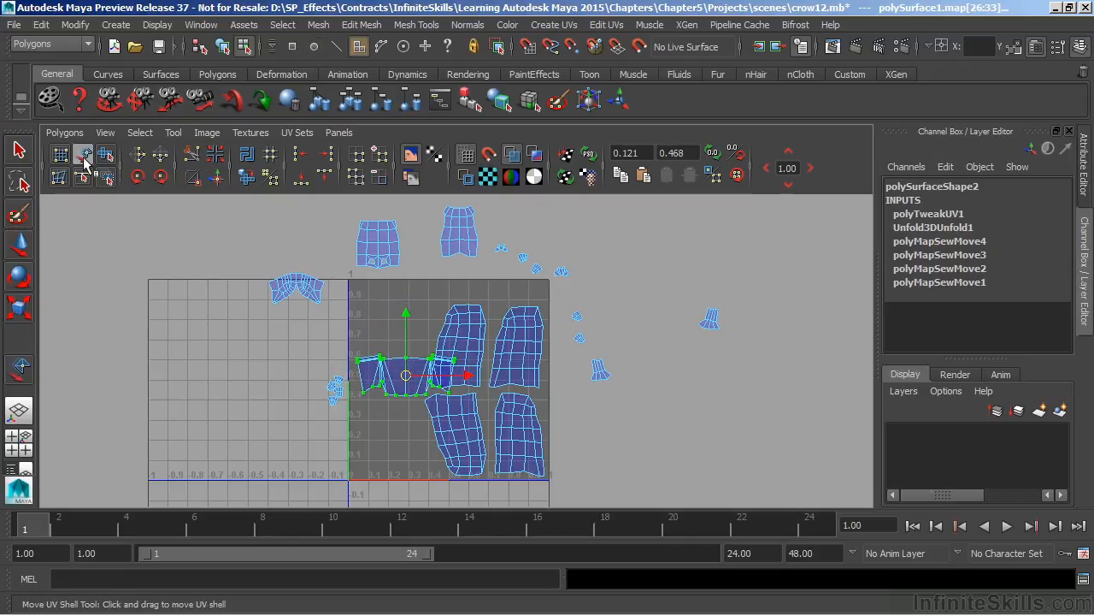
double_click(83, 155)
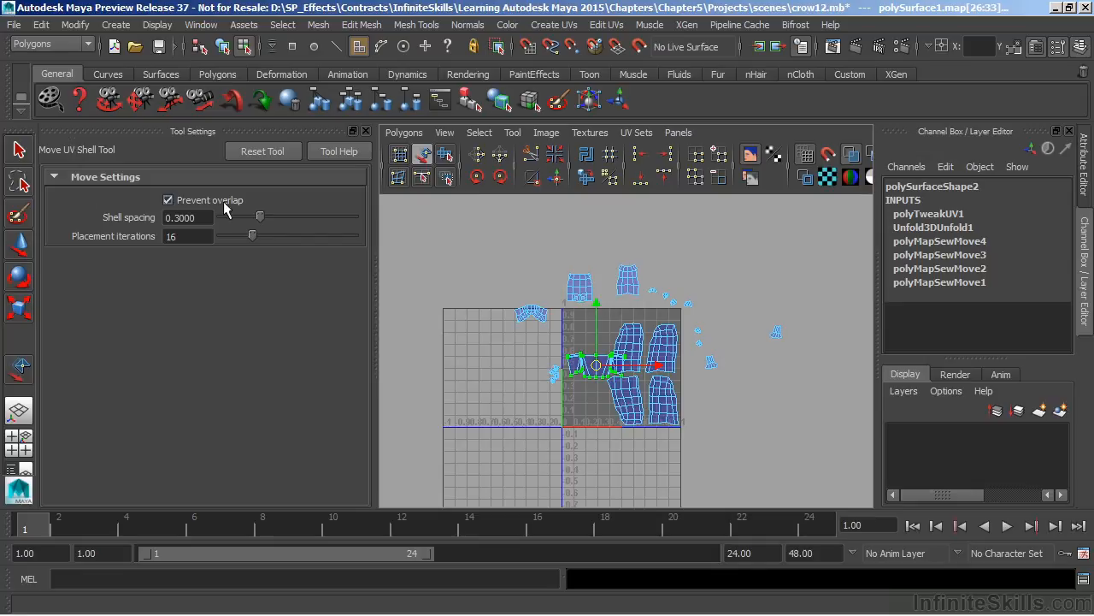
alt+right_drag(463, 395, 536, 388)
alt+middle_drag(536, 388, 602, 316)
drag(603, 323, 564, 337)
alt+middle_drag(626, 338, 619, 295)
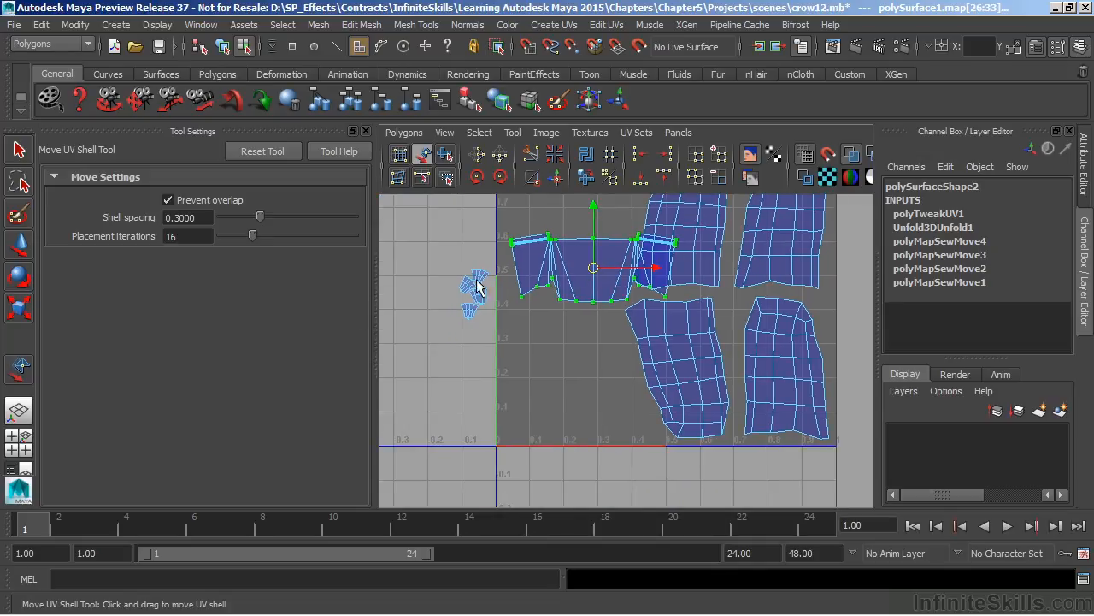
drag(595, 272, 536, 361)
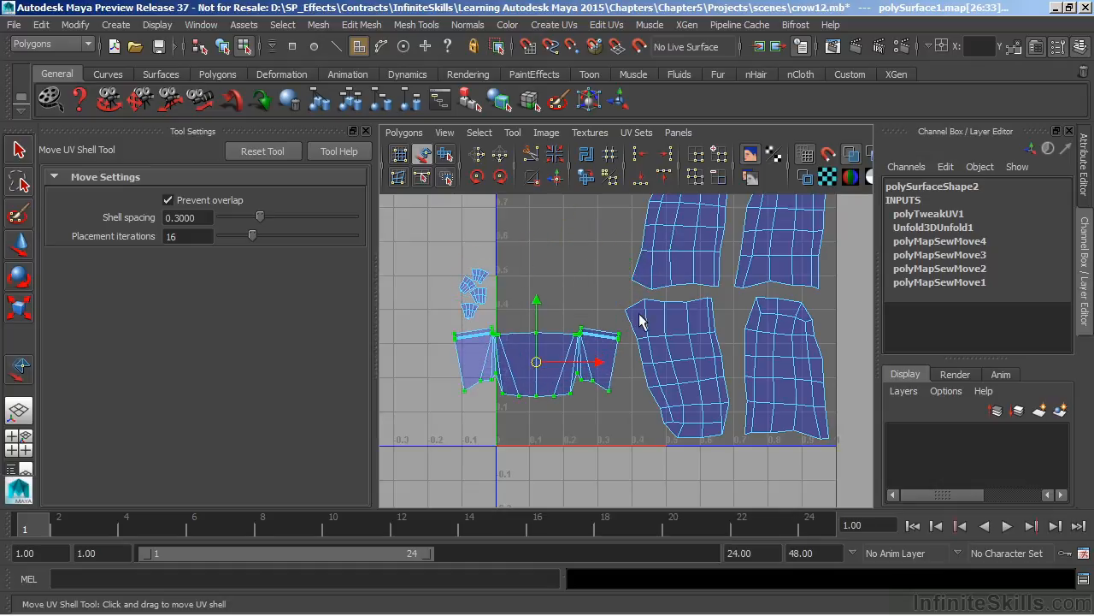
- Rotate the wide three-part shell clockwise to stand upright, fitted into the grid's lower left corner
alt+middle_drag(637, 290, 623, 269)
drag(524, 348, 595, 433)
drag(526, 347, 603, 422)
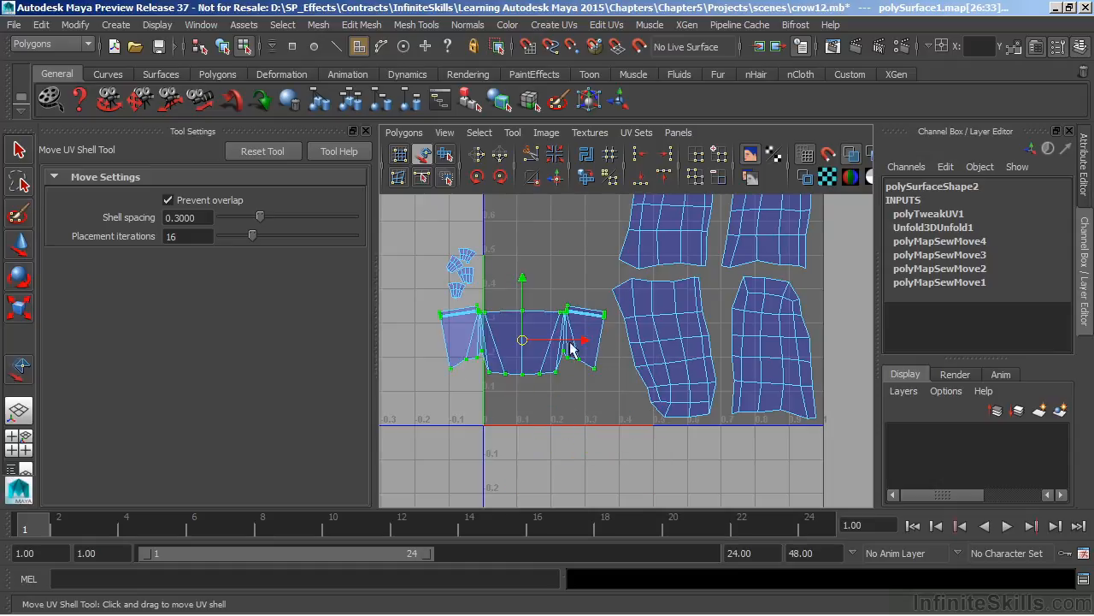
alt+right_drag(574, 364, 476, 365)
alt+middle_drag(476, 365, 480, 375)
key(e)
drag(546, 291, 668, 327)
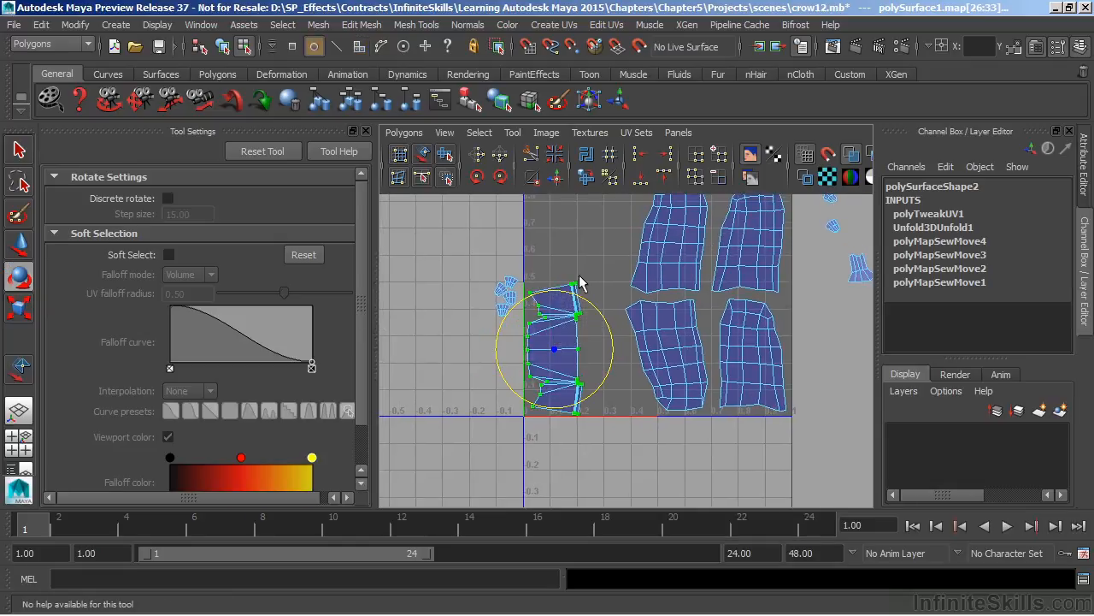
- Move the leftmost of the two shells directly above the grid into the grid, above the upright three-part shell, using the Move UV Shell tool
alt+right_drag(632, 352, 546, 352)
alt+middle_drag(578, 312, 583, 400)
click(540, 269)
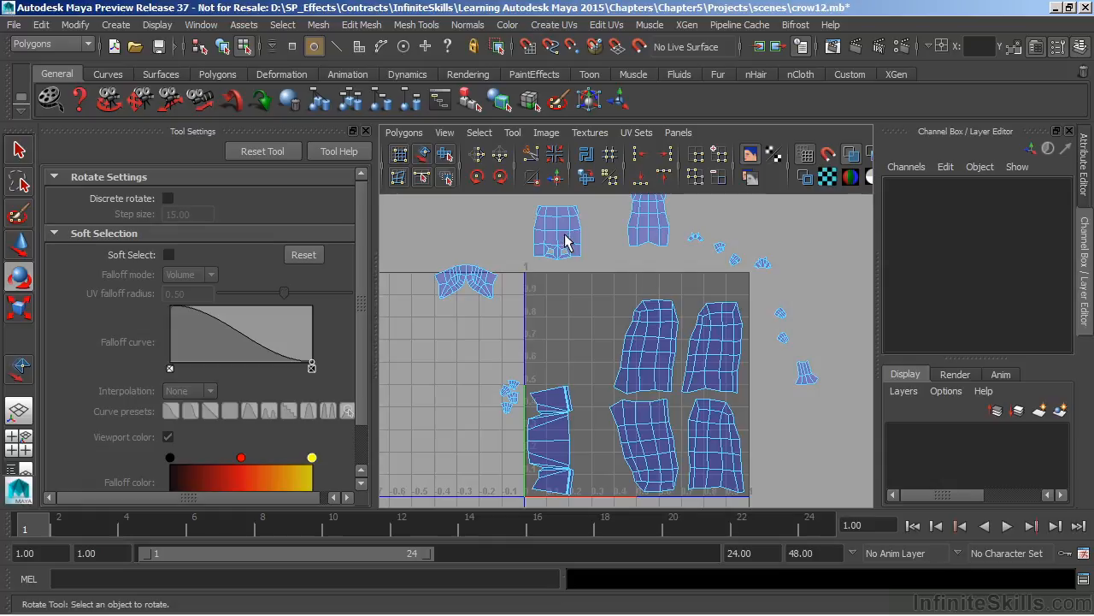
click(422, 154)
click(557, 232)
drag(557, 232, 572, 332)
alt+middle_drag(677, 318, 642, 305)
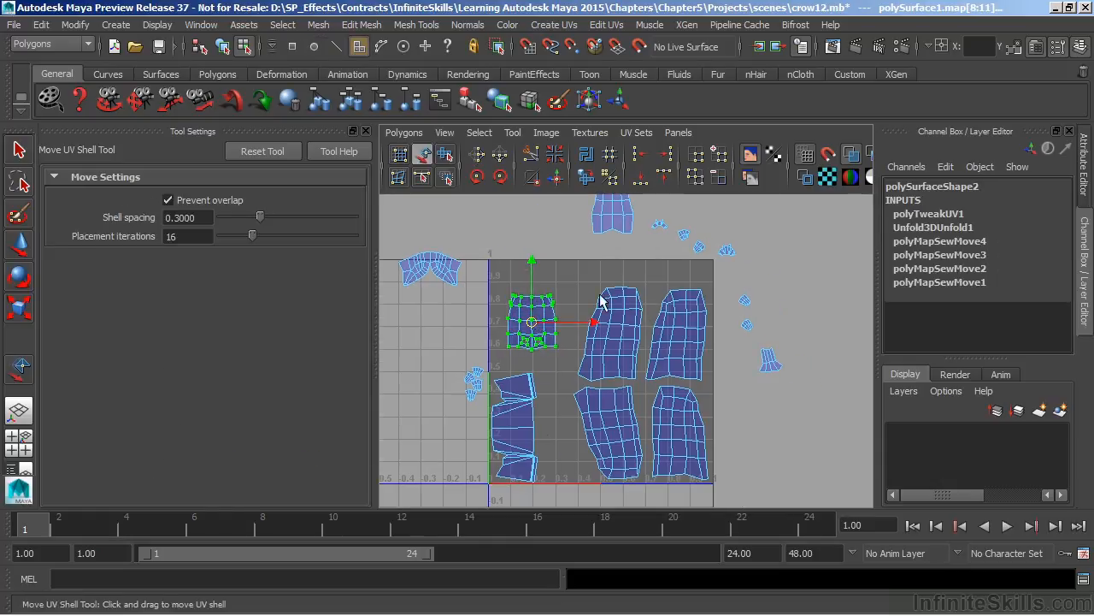
alt+right_drag(691, 343, 579, 367)
alt+middle_drag(579, 368, 546, 383)
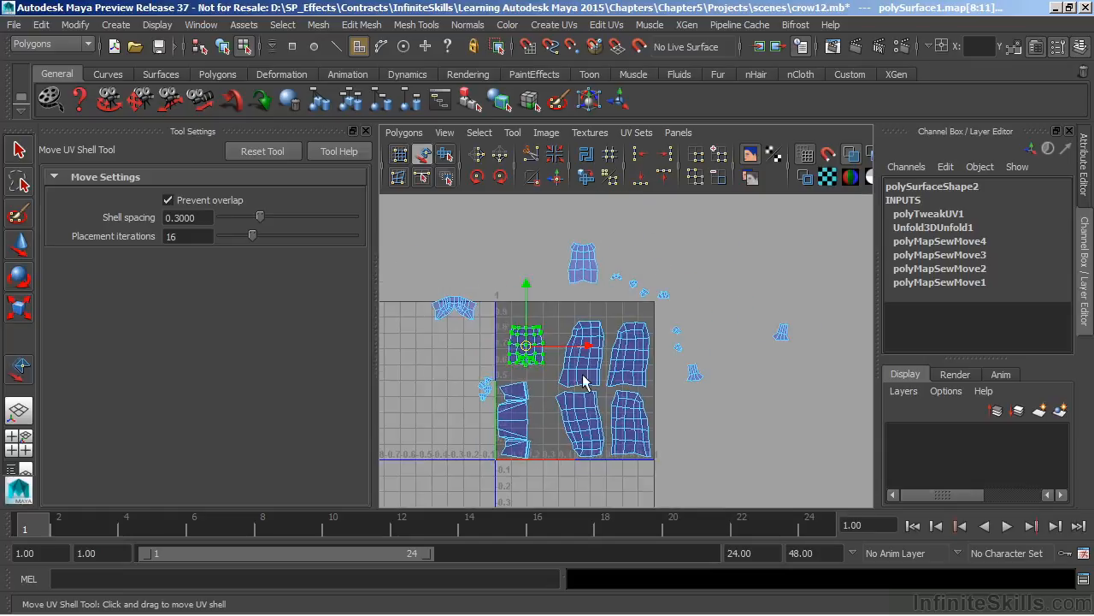